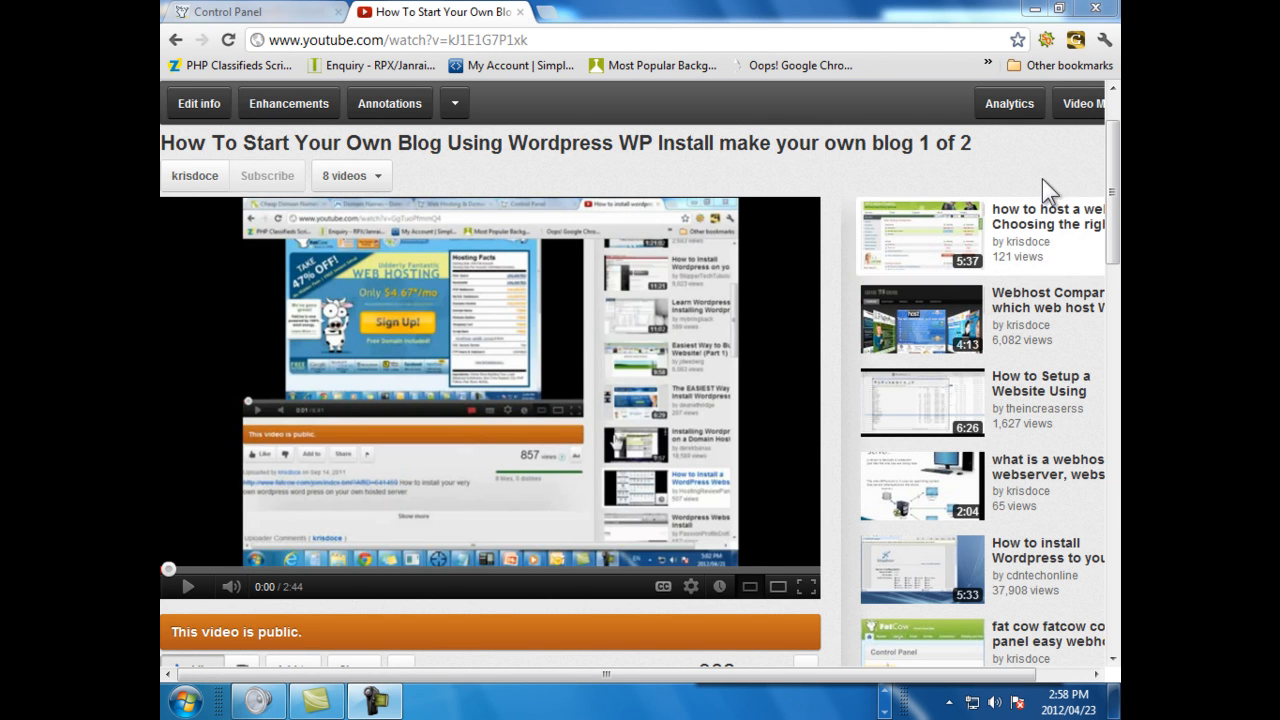
{"action": "left_click_drag", "start_coordinate": [1113, 165], "coordinate": [1115, 215]}
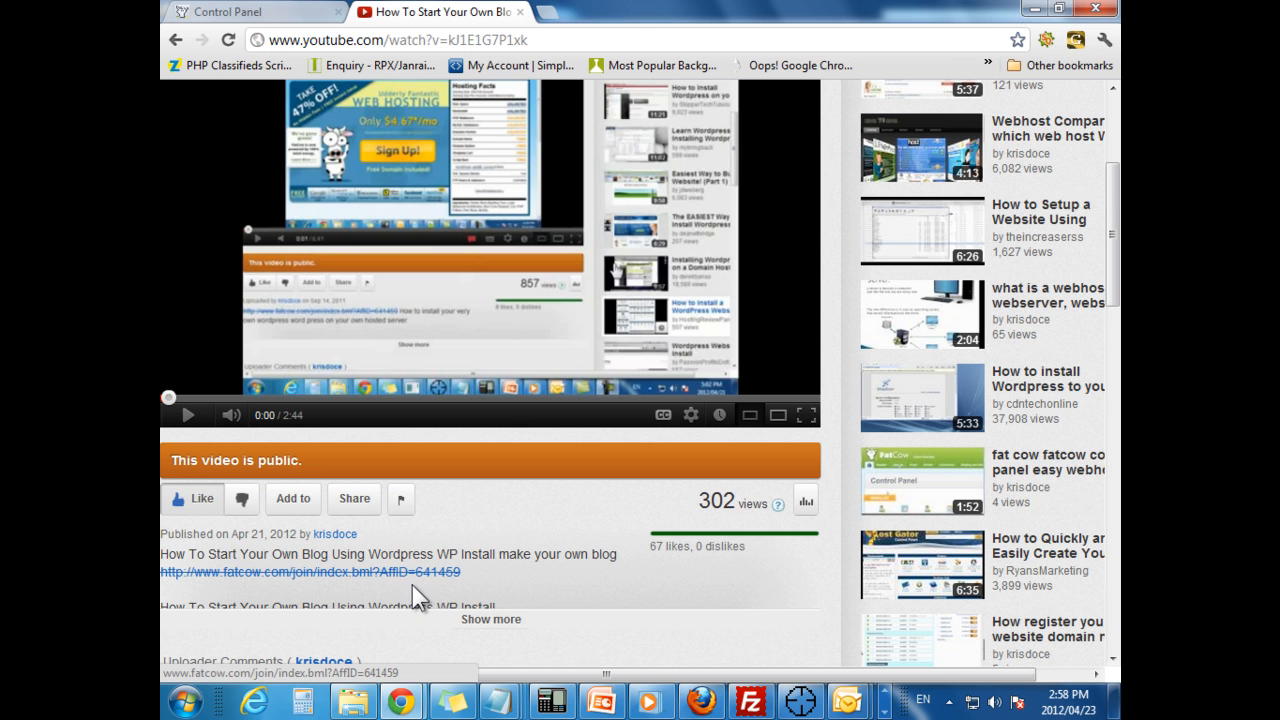
{"action": "scroll", "coordinate": [412, 585], "scroll_direction": "up", "scroll_amount": 1}
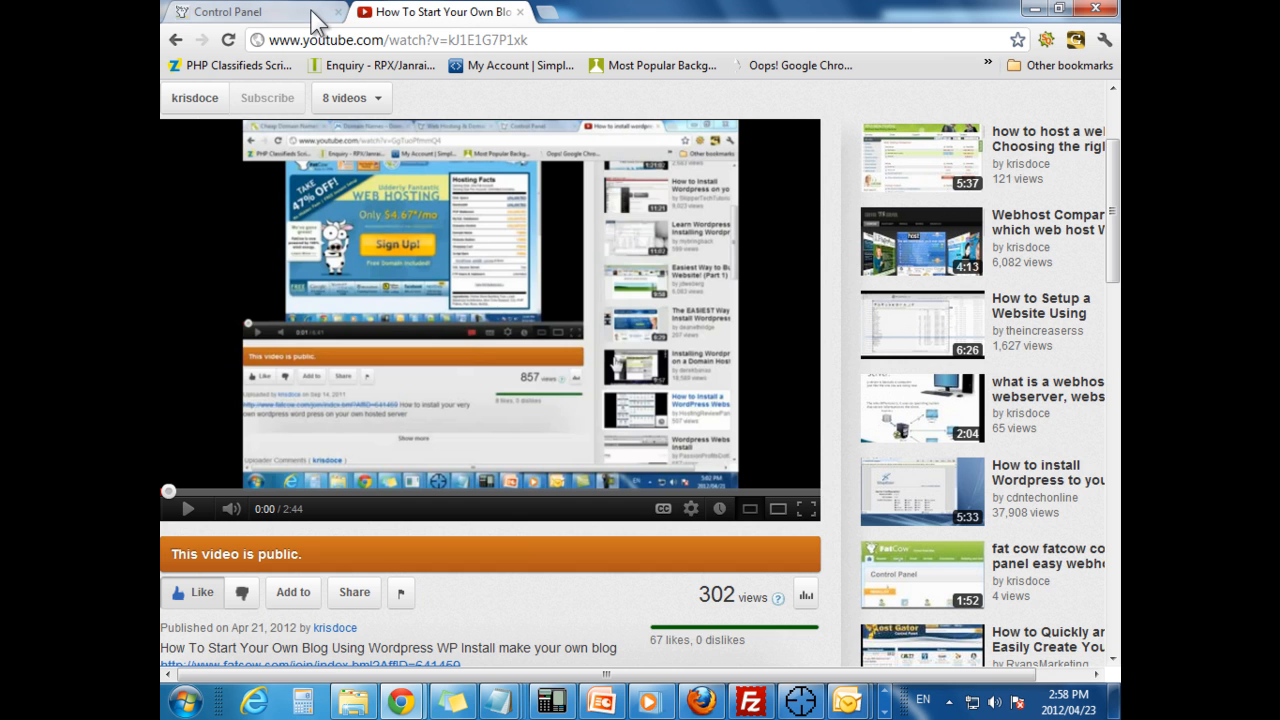
- Switch to the FatCow Control Panel and launch the WordPress one-click installer
{"action": "left_click", "coordinate": [228, 12]}
{"action": "scroll", "coordinate": [520, 410], "scroll_direction": "down", "scroll_amount": 1}
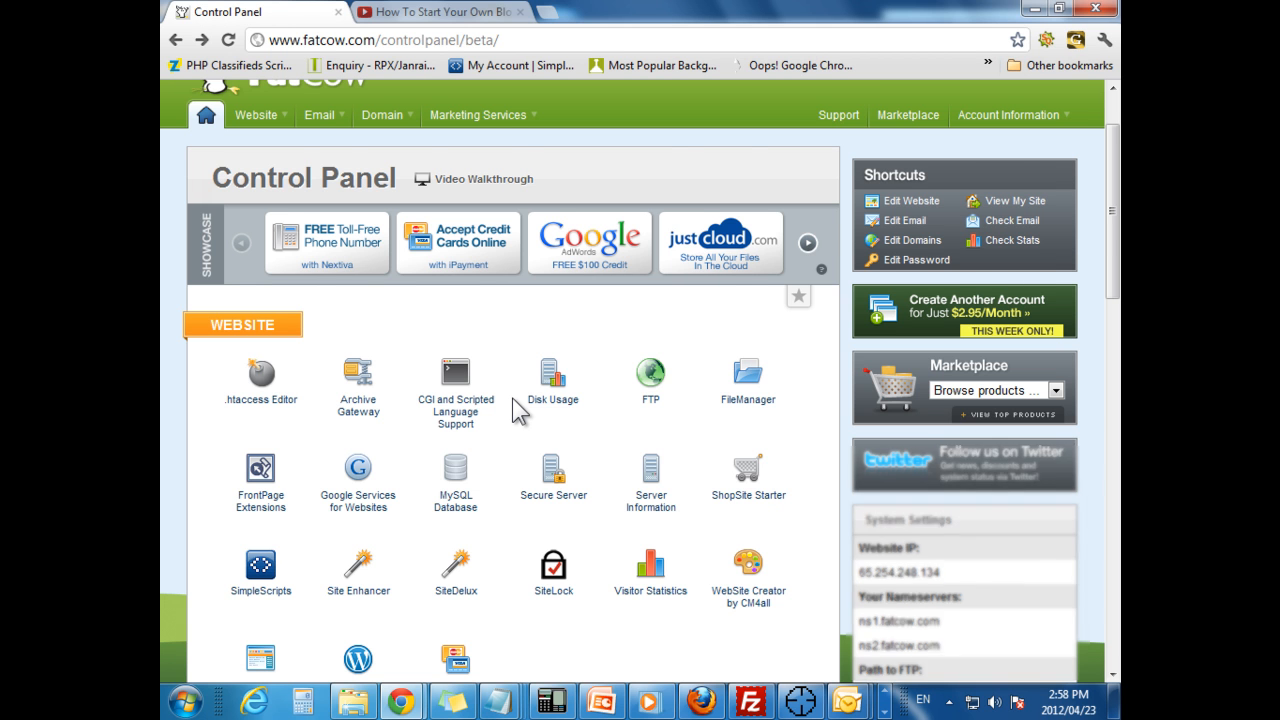
{"action": "scroll", "coordinate": [520, 410], "scroll_direction": "down", "scroll_amount": 1}
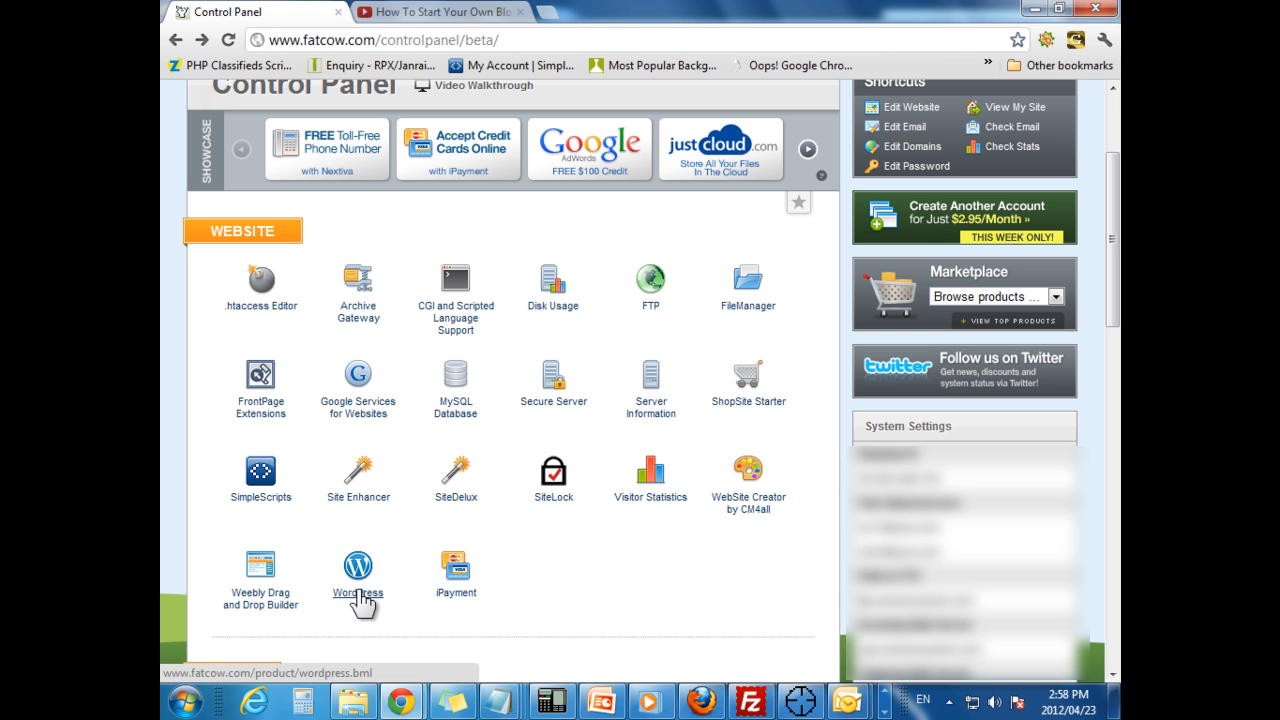
{"action": "left_click", "coordinate": [362, 600]}
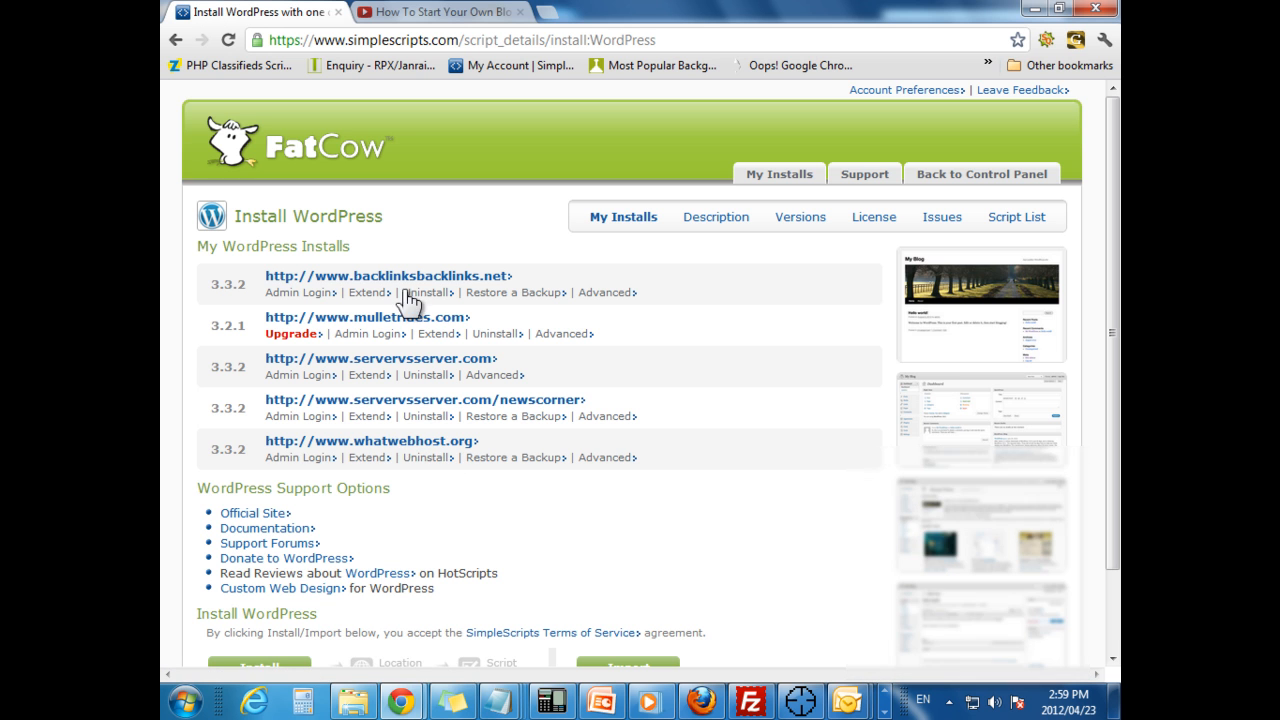
{"action": "scroll", "coordinate": [421, 423], "scroll_direction": "down", "scroll_amount": 1}
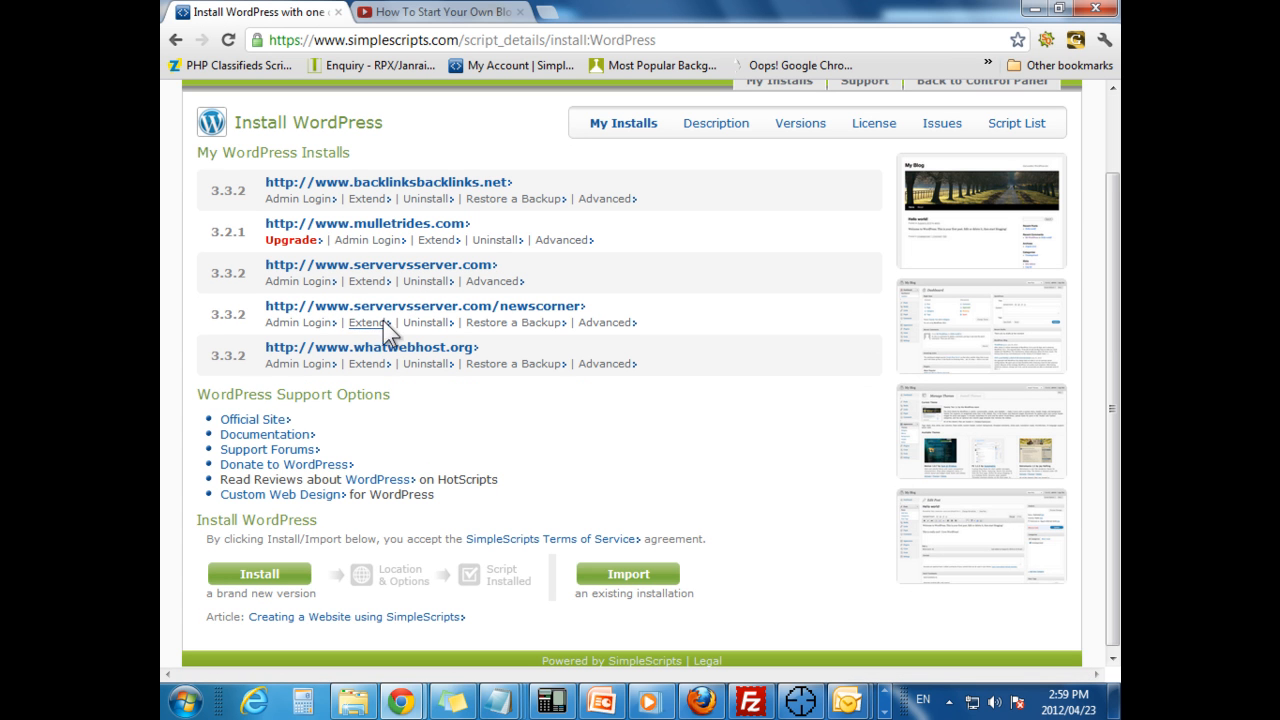
- Start a new WordPress 3.3.2 (Stable) install on hail-dent-repair.com with the GPLv2 terms accepted
{"action": "left_click", "coordinate": [280, 575]}
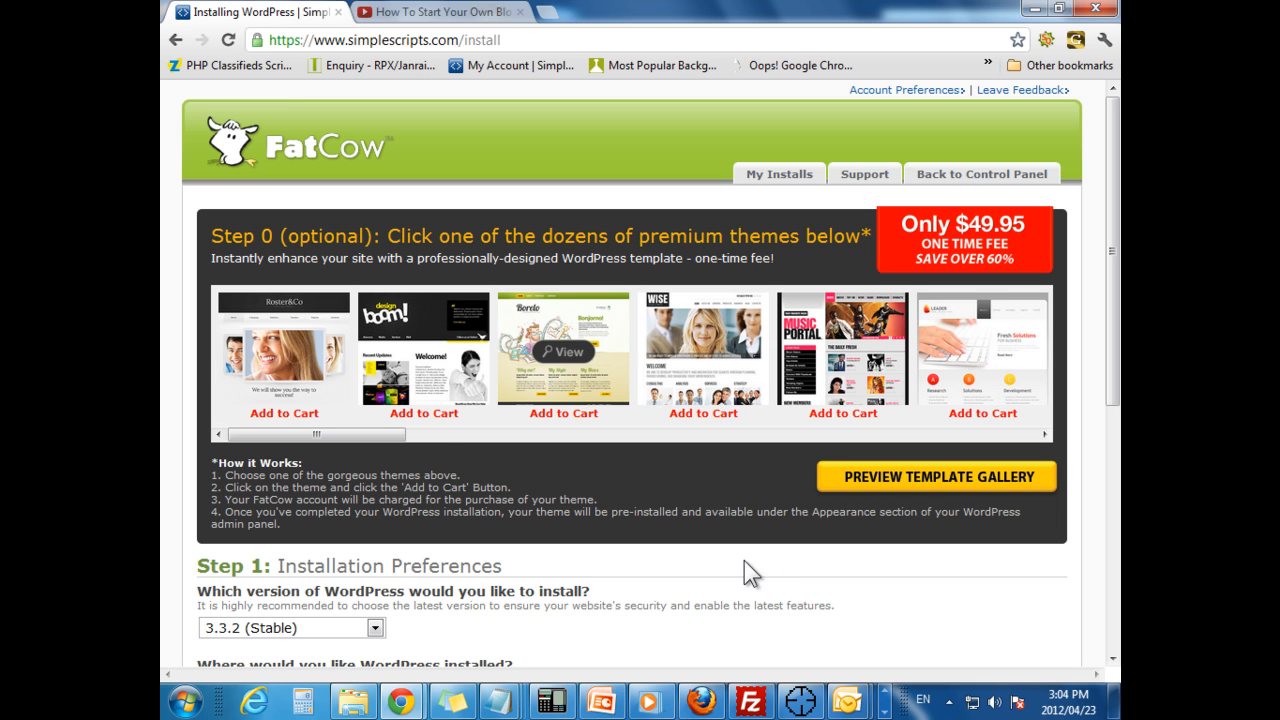
{"action": "left_click_drag", "start_coordinate": [371, 437], "coordinate": [808, 436]}
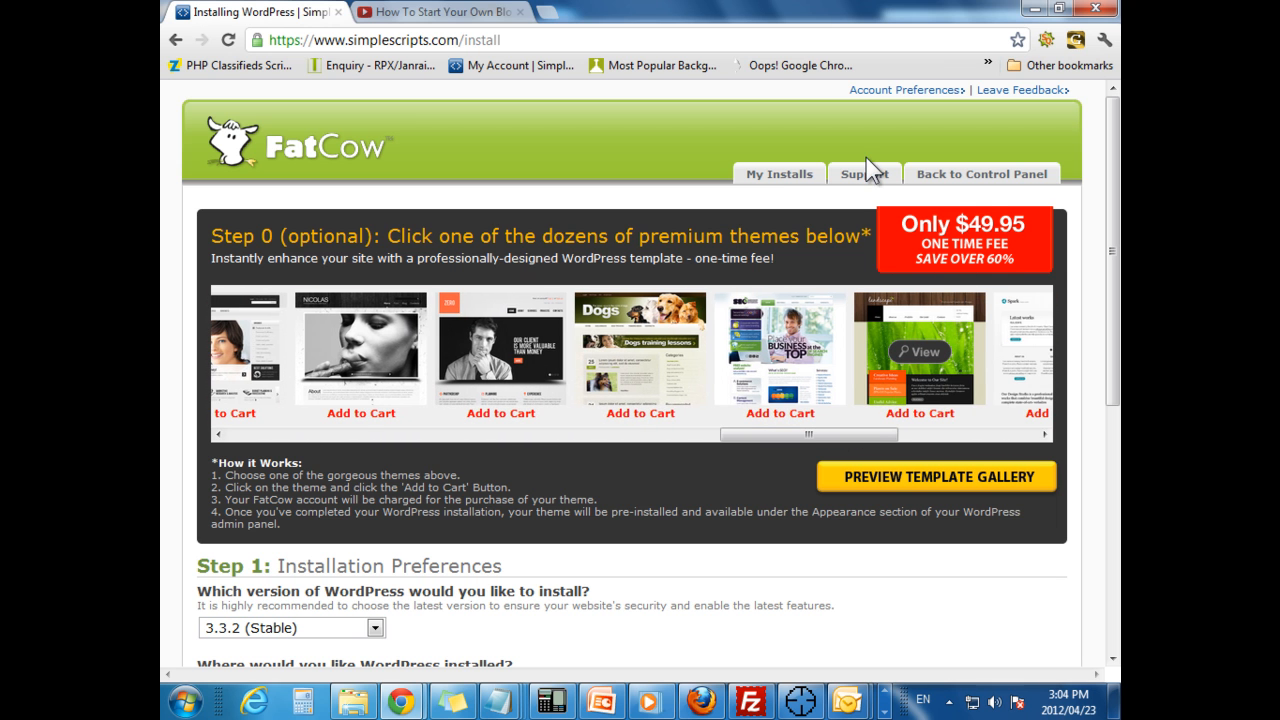
{"action": "left_click_drag", "start_coordinate": [880, 437], "coordinate": [290, 434]}
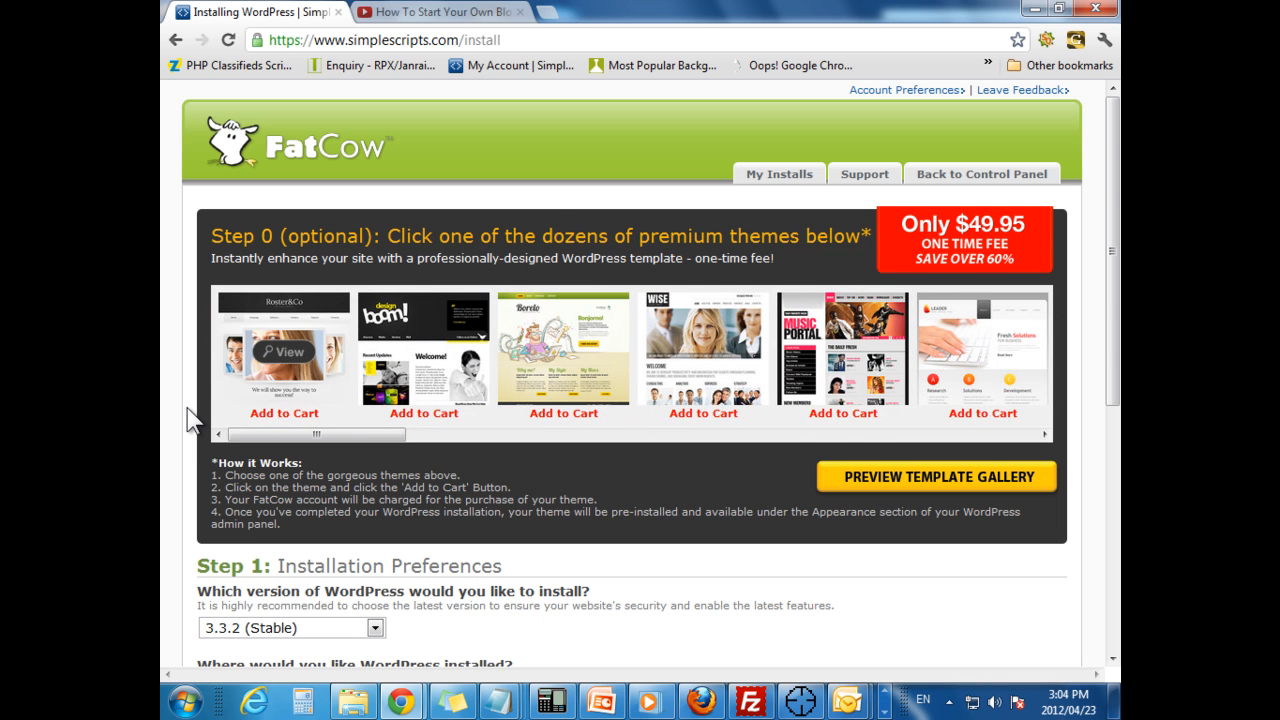
{"action": "scroll", "coordinate": [193, 418], "scroll_direction": "down", "scroll_amount": 2}
{"action": "scroll", "coordinate": [186, 420], "scroll_direction": "down", "scroll_amount": 2}
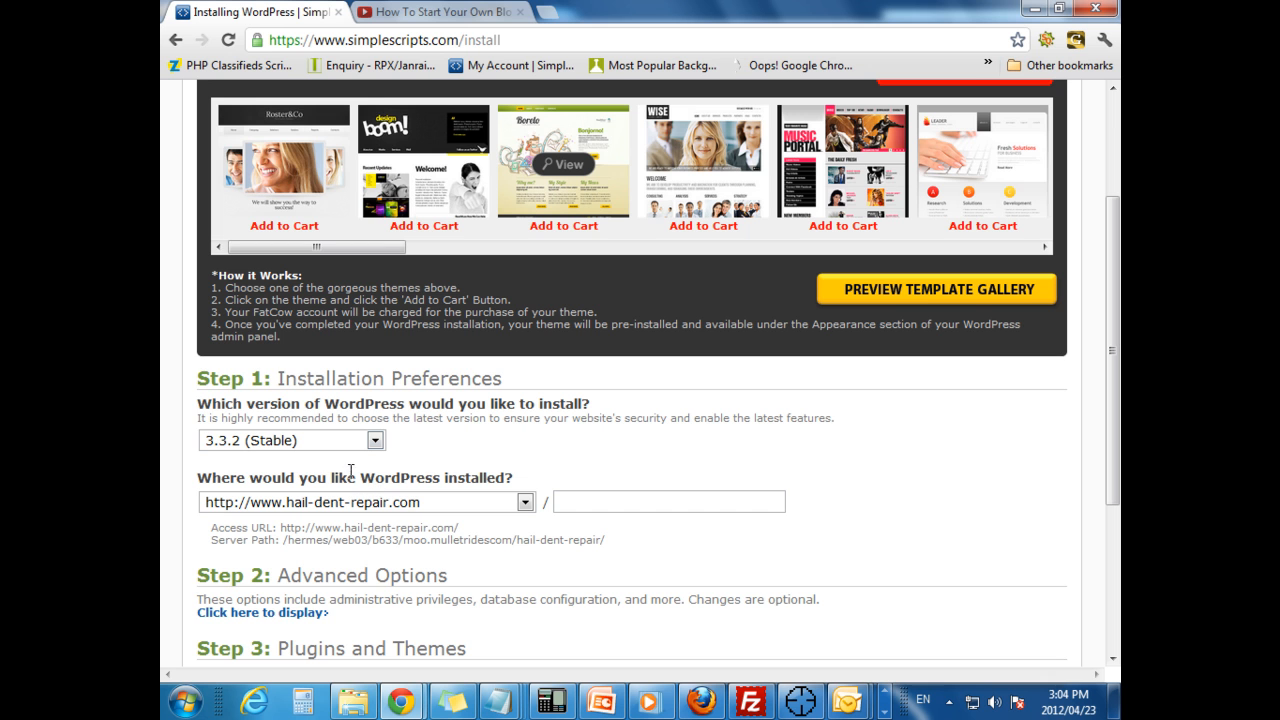
{"action": "left_click", "coordinate": [227, 441]}
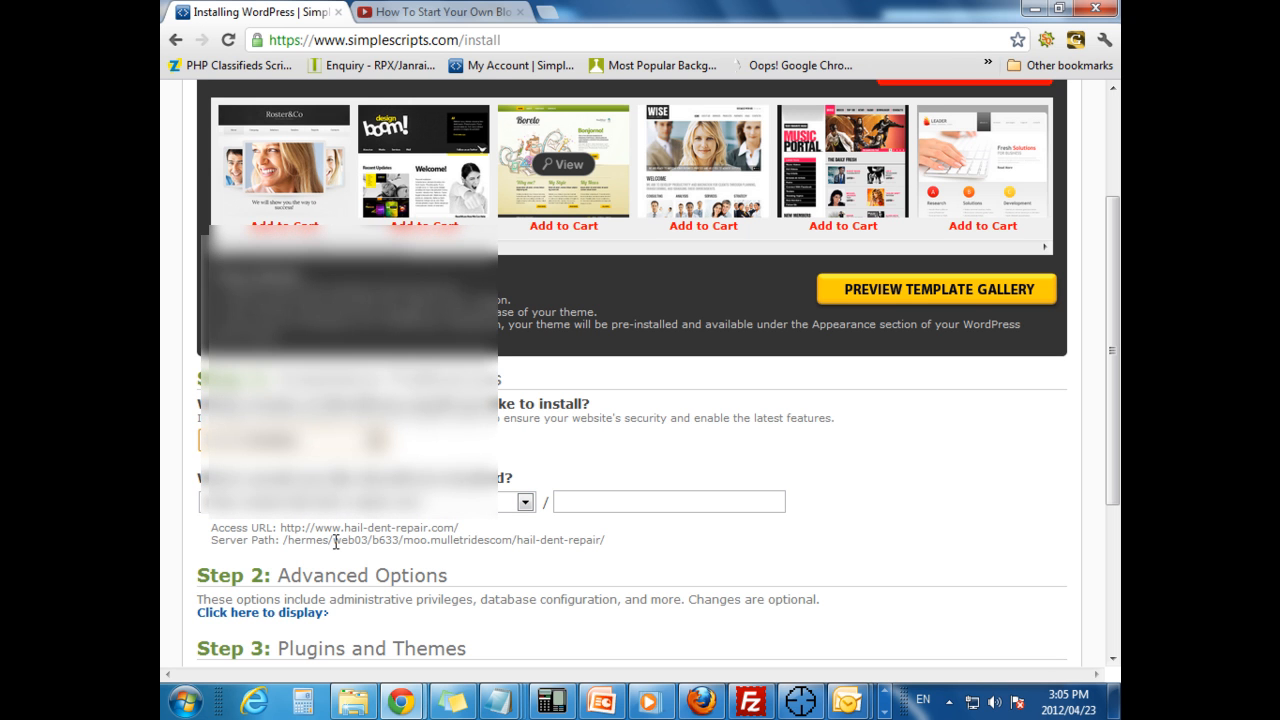
{"action": "left_click", "coordinate": [360, 502]}
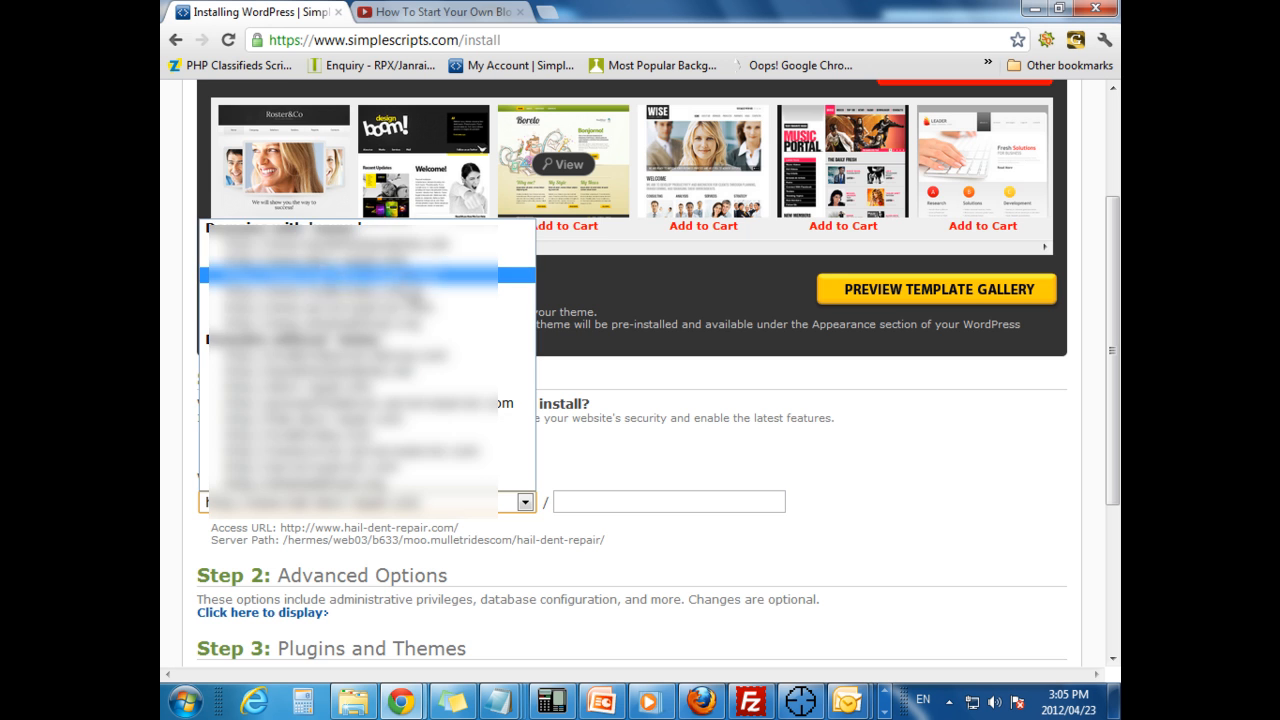
{"action": "left_click", "coordinate": [360, 275]}
{"action": "scroll", "coordinate": [771, 532], "scroll_direction": "down", "scroll_amount": 2}
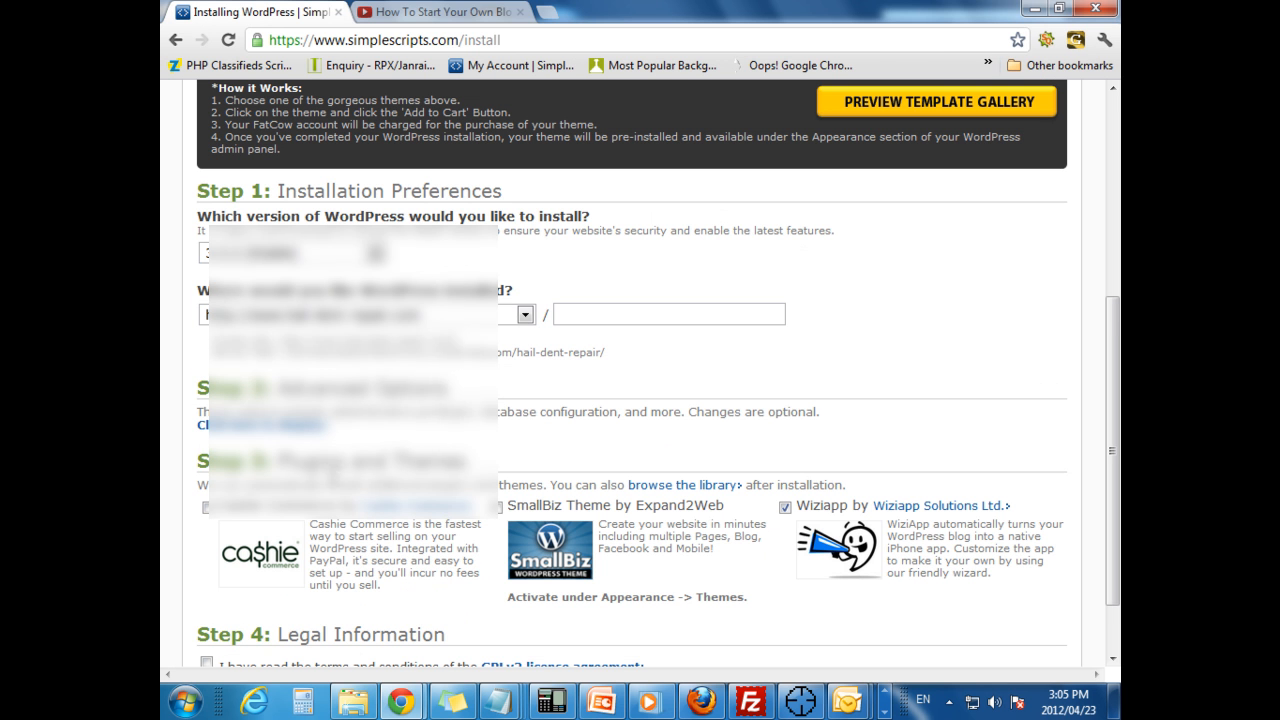
{"action": "scroll", "coordinate": [236, 508], "scroll_direction": "down", "scroll_amount": 1}
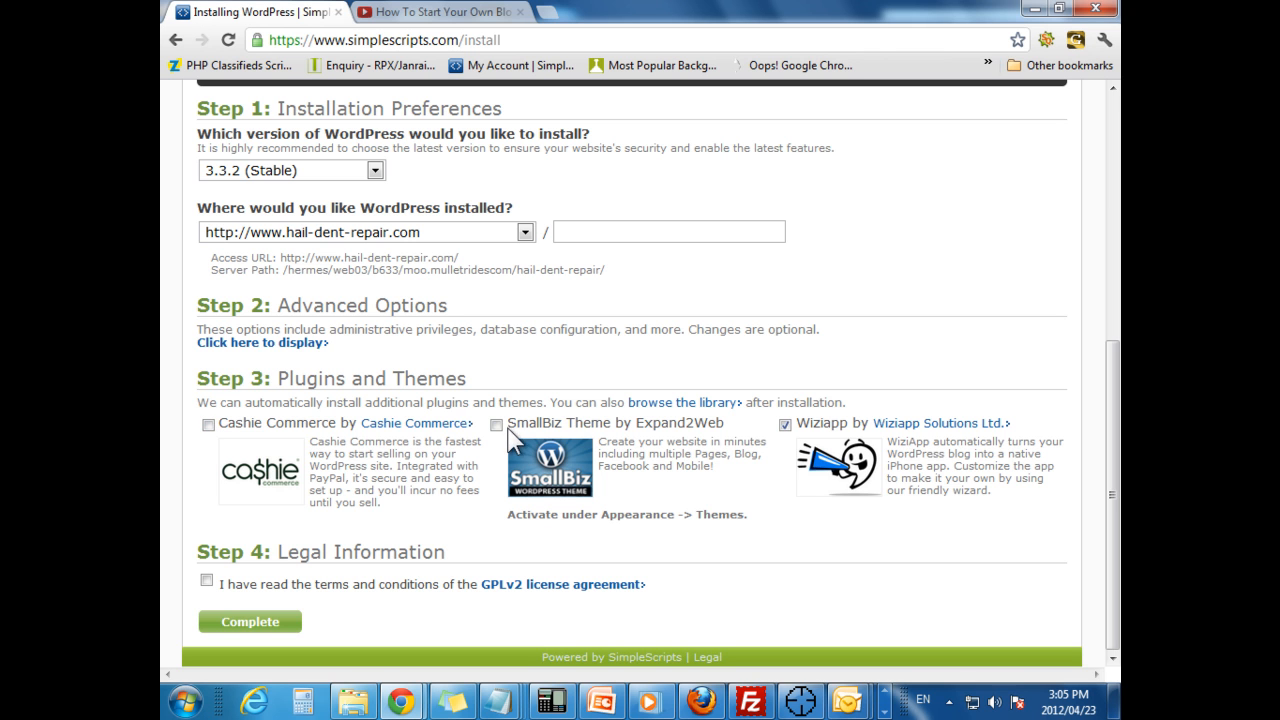
{"action": "left_click", "coordinate": [206, 581]}
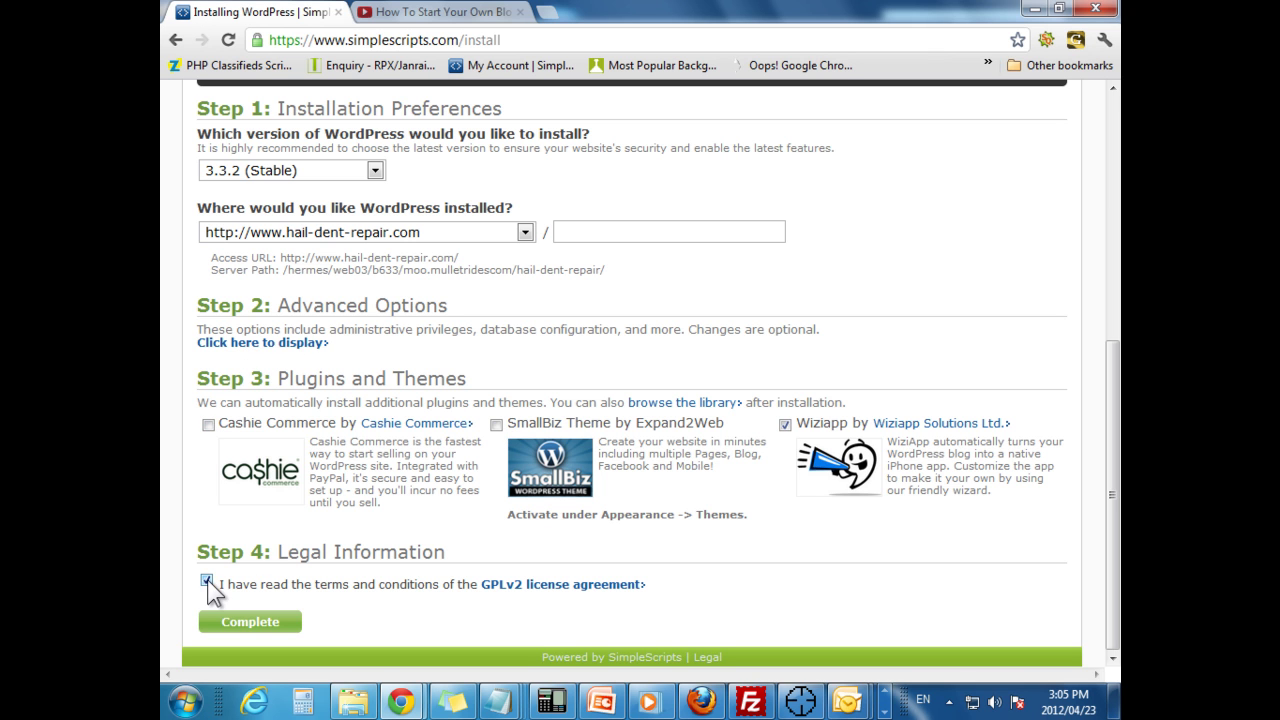
- Complete the installation and review the shown login URL and admin username
{"action": "left_click", "coordinate": [243, 628]}
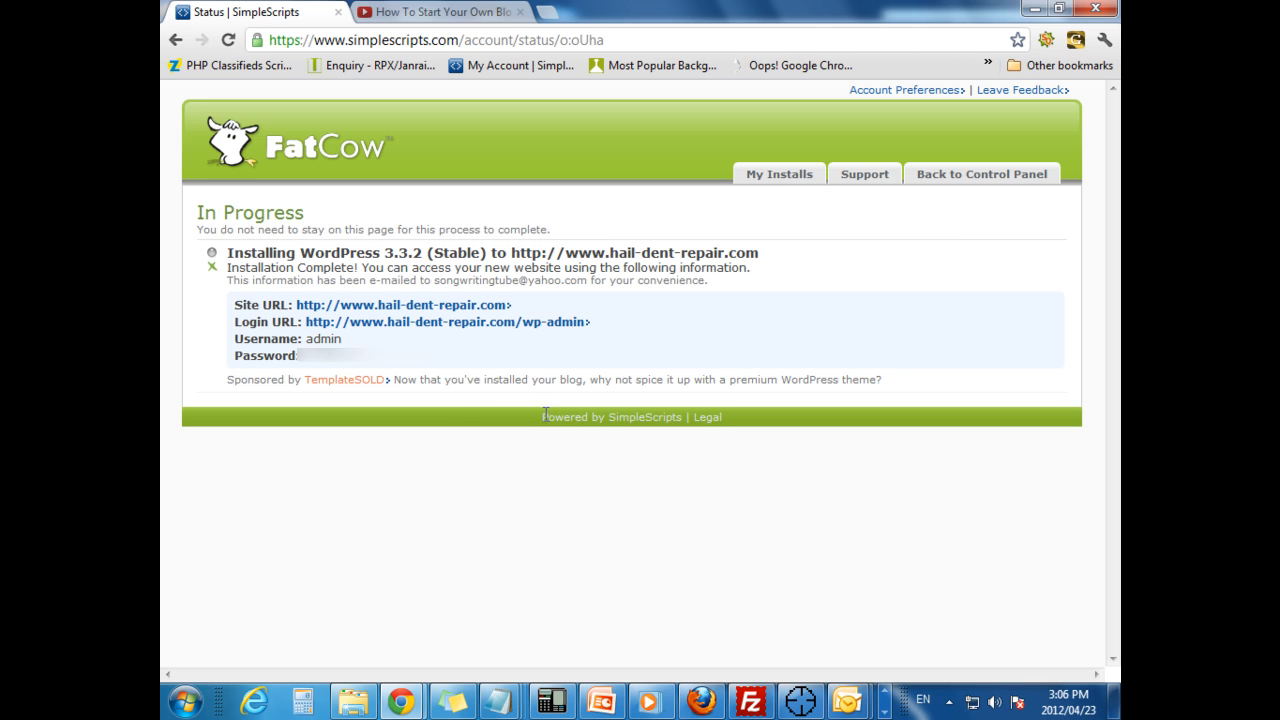
{"action": "left_click_drag", "start_coordinate": [596, 321], "coordinate": [306, 321]}
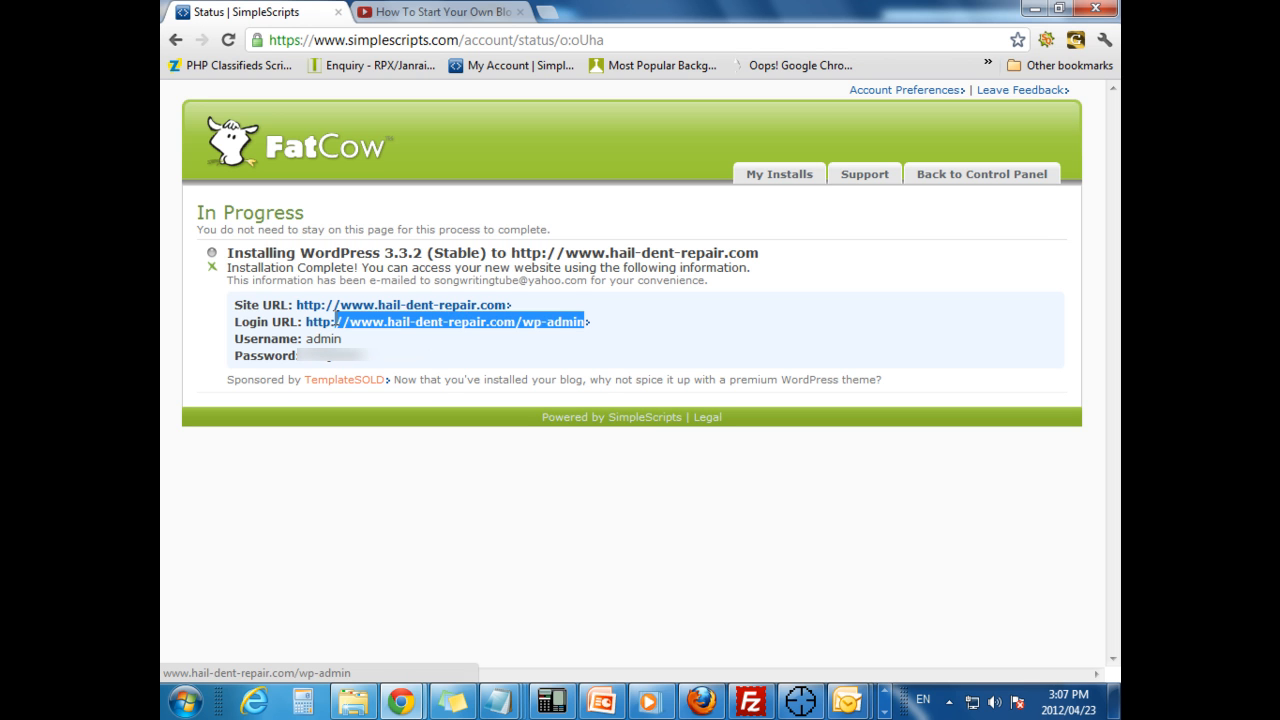
{"action": "left_click", "coordinate": [250, 306]}
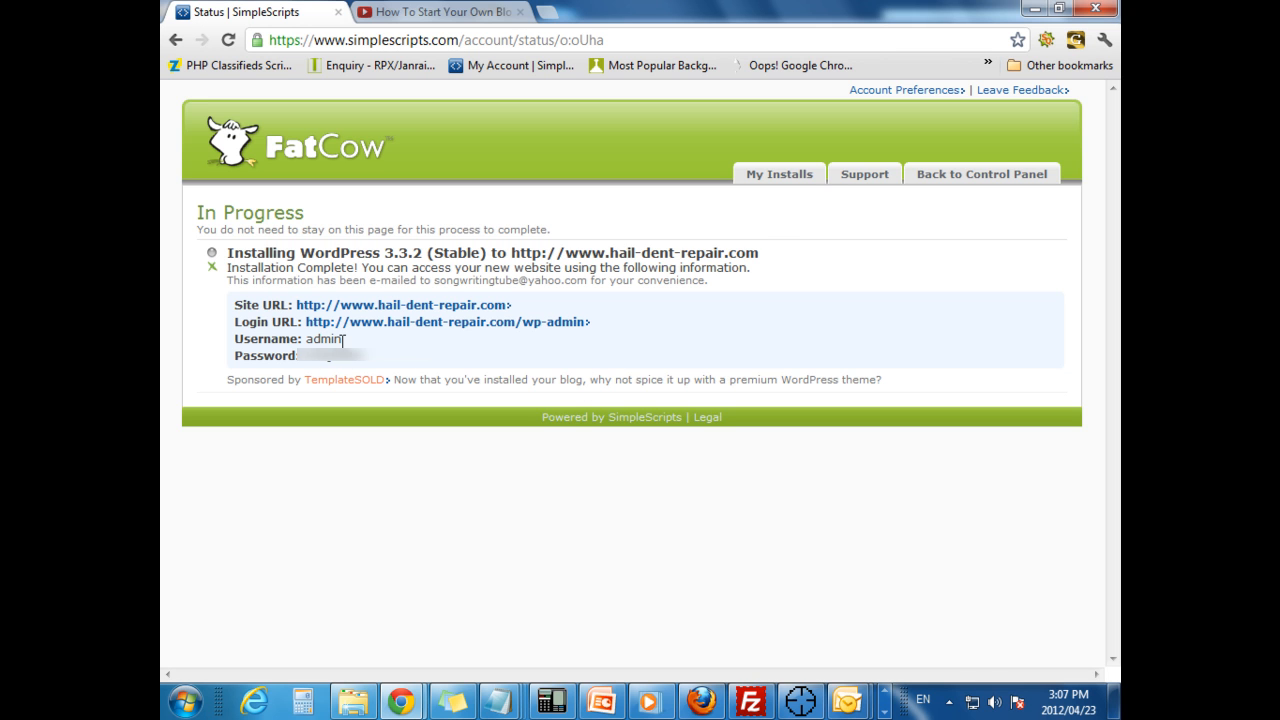
{"action": "mouse_move", "coordinate": [342, 339]}
{"action": "left_mouse_down"}
{"action": "mouse_move", "coordinate": [306, 339]}
{"action": "mouse_move", "coordinate": [309, 356]}
{"action": "left_mouse_up"}
{"action": "left_click", "coordinate": [360, 364]}
- View the new My Blog site, copy the generated password and reach the WordPress login page
{"action": "left_click", "coordinate": [370, 306]}
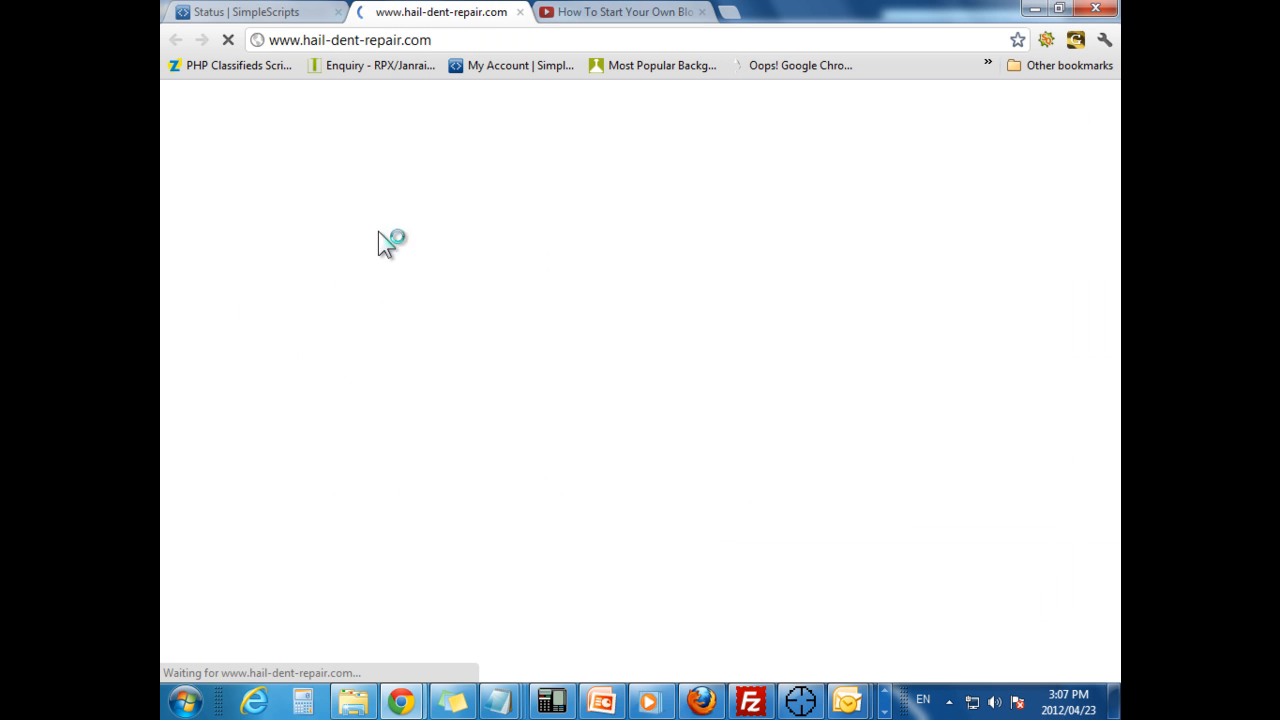
{"action": "scroll", "coordinate": [255, 283], "scroll_direction": "down", "scroll_amount": 2}
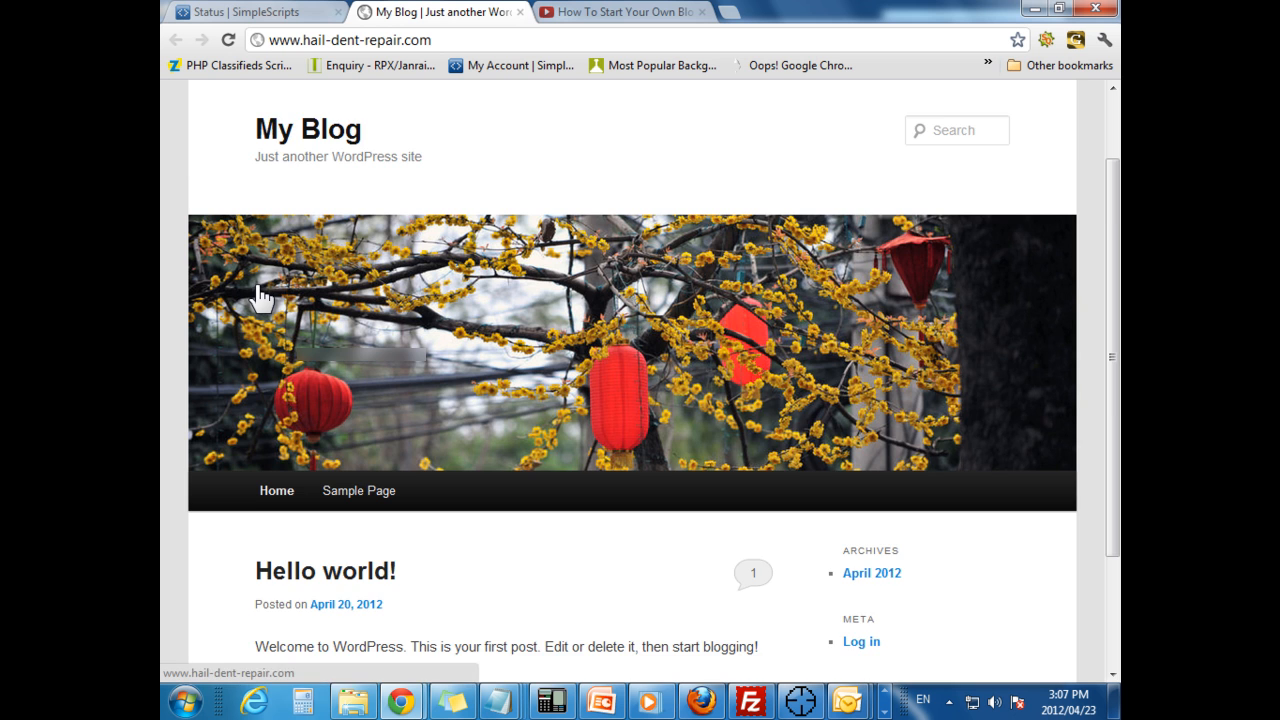
{"action": "scroll", "coordinate": [255, 283], "scroll_direction": "down", "scroll_amount": 2}
{"action": "scroll", "coordinate": [390, 380], "scroll_direction": "up", "scroll_amount": 4}
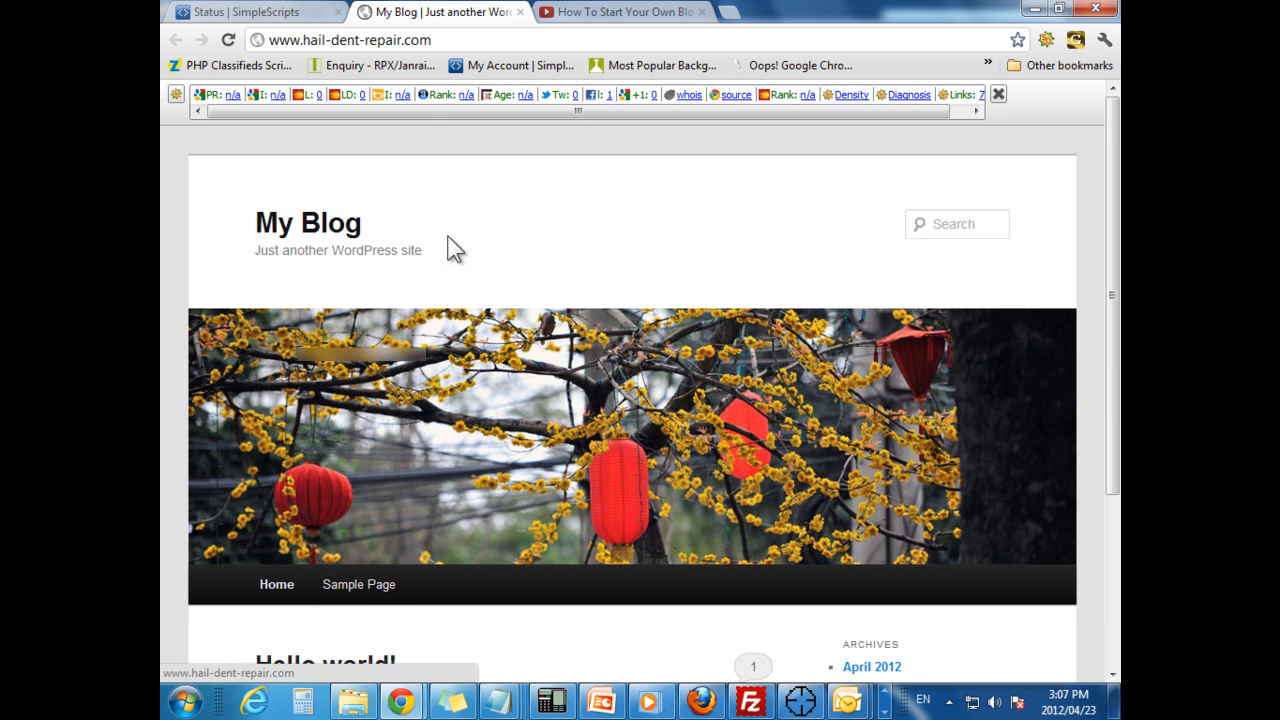
{"action": "scroll", "coordinate": [603, 515], "scroll_direction": "down", "scroll_amount": 1}
{"action": "scroll", "coordinate": [603, 515], "scroll_direction": "down", "scroll_amount": 3}
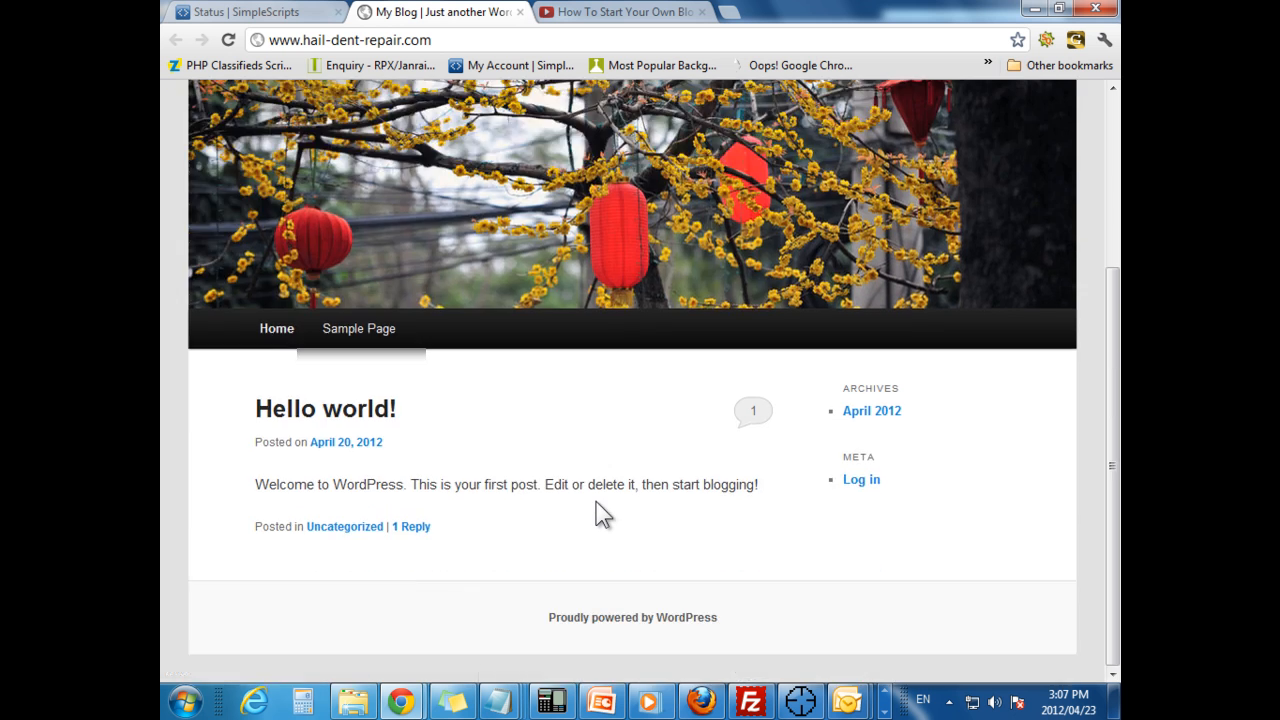
{"action": "scroll", "coordinate": [603, 515], "scroll_direction": "up", "scroll_amount": 4}
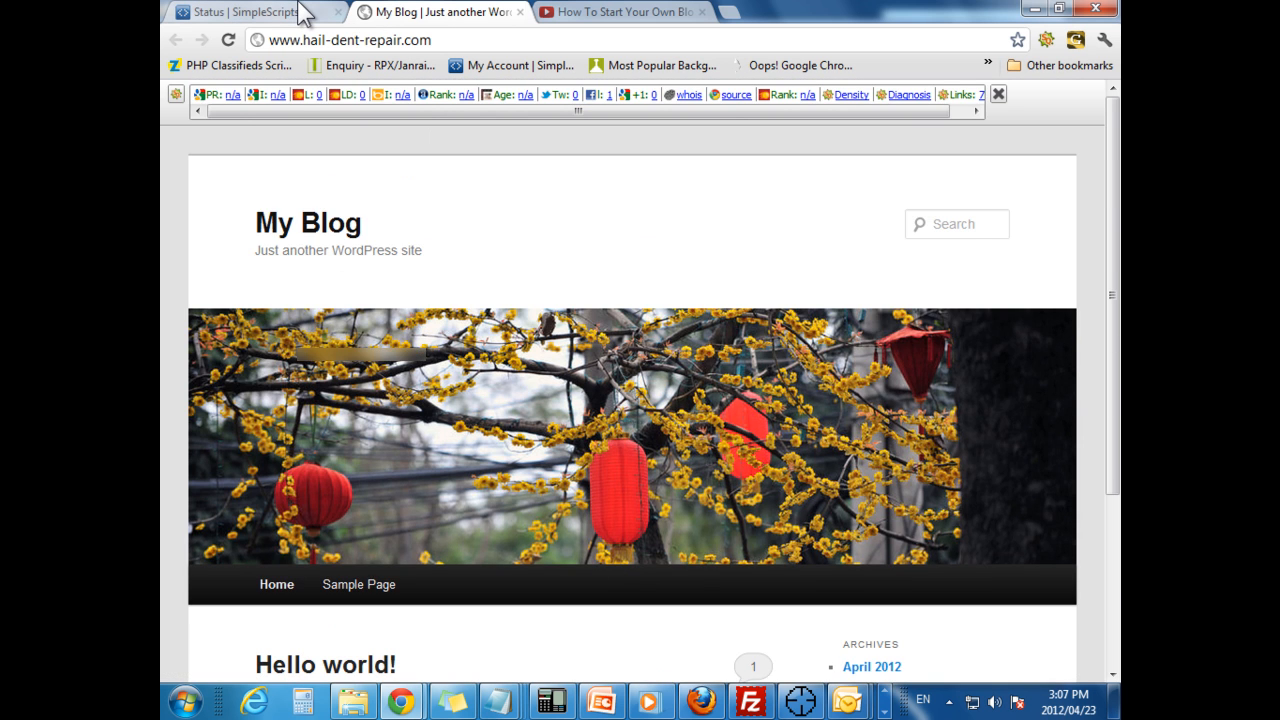
{"action": "left_click", "coordinate": [265, 12]}
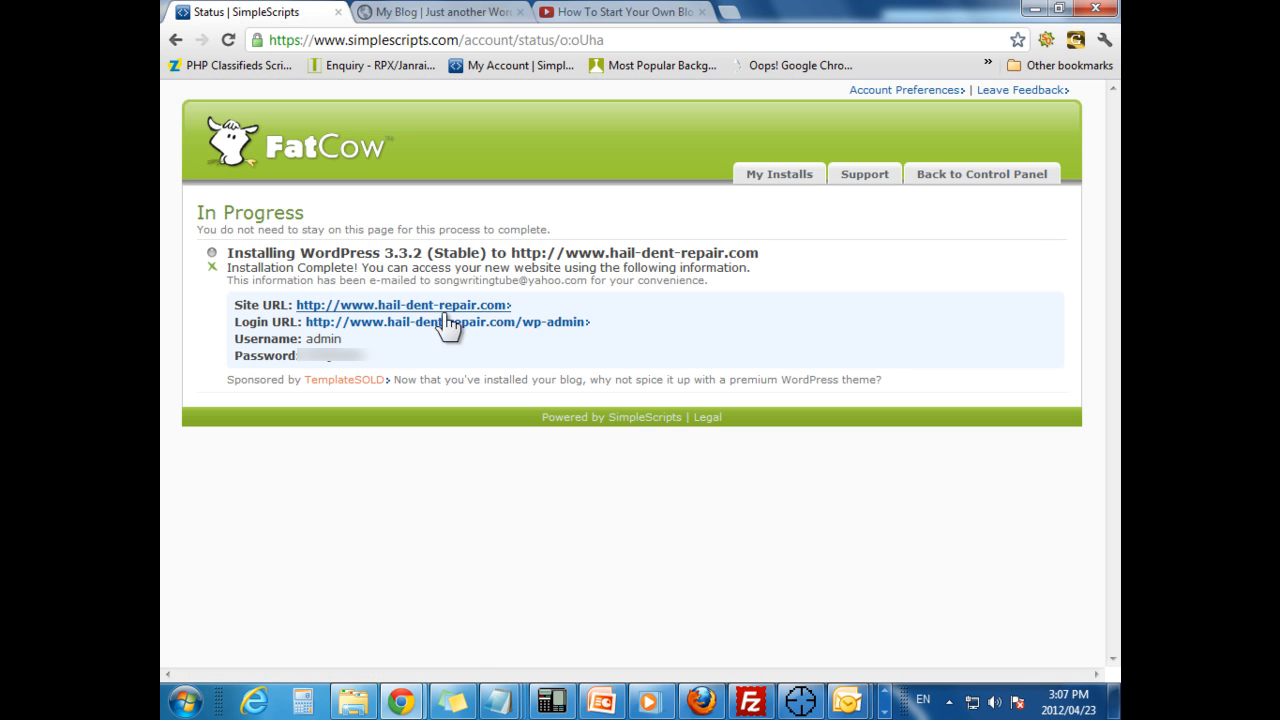
{"action": "left_click", "coordinate": [487, 327]}
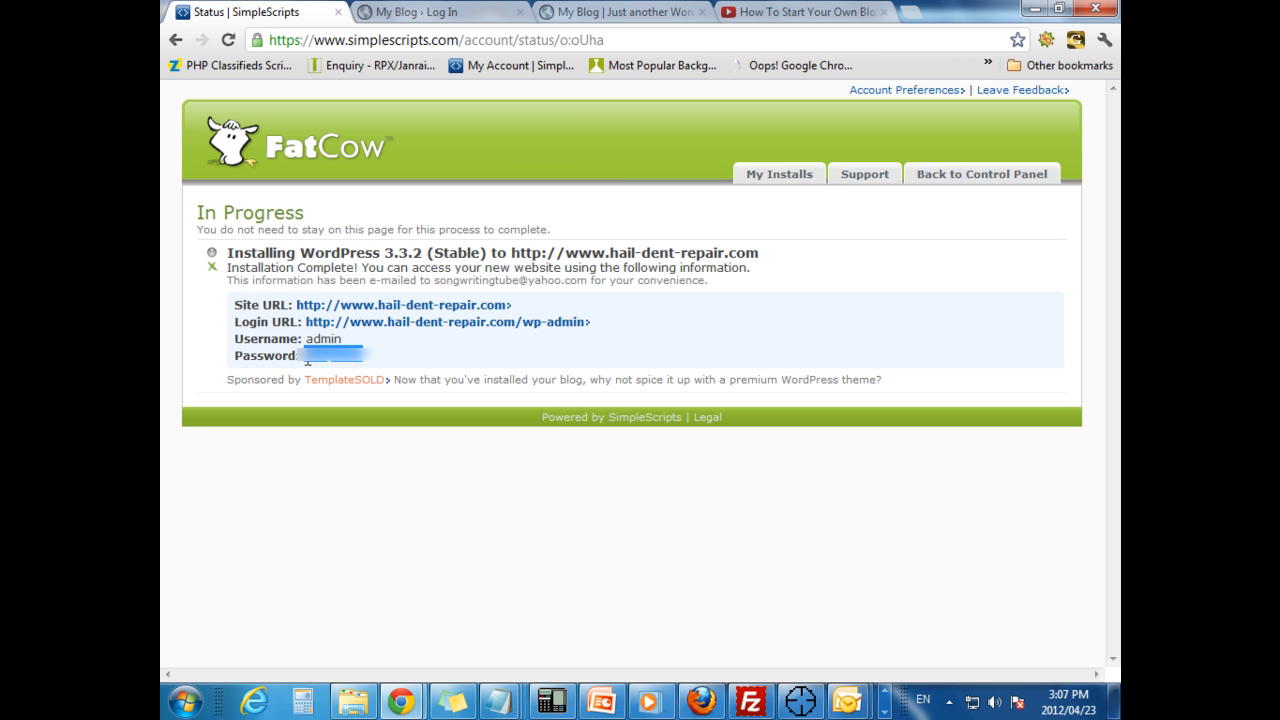
{"action": "right_click", "coordinate": [330, 356]}
{"action": "left_click", "coordinate": [370, 370]}
{"action": "left_click", "coordinate": [418, 12]}
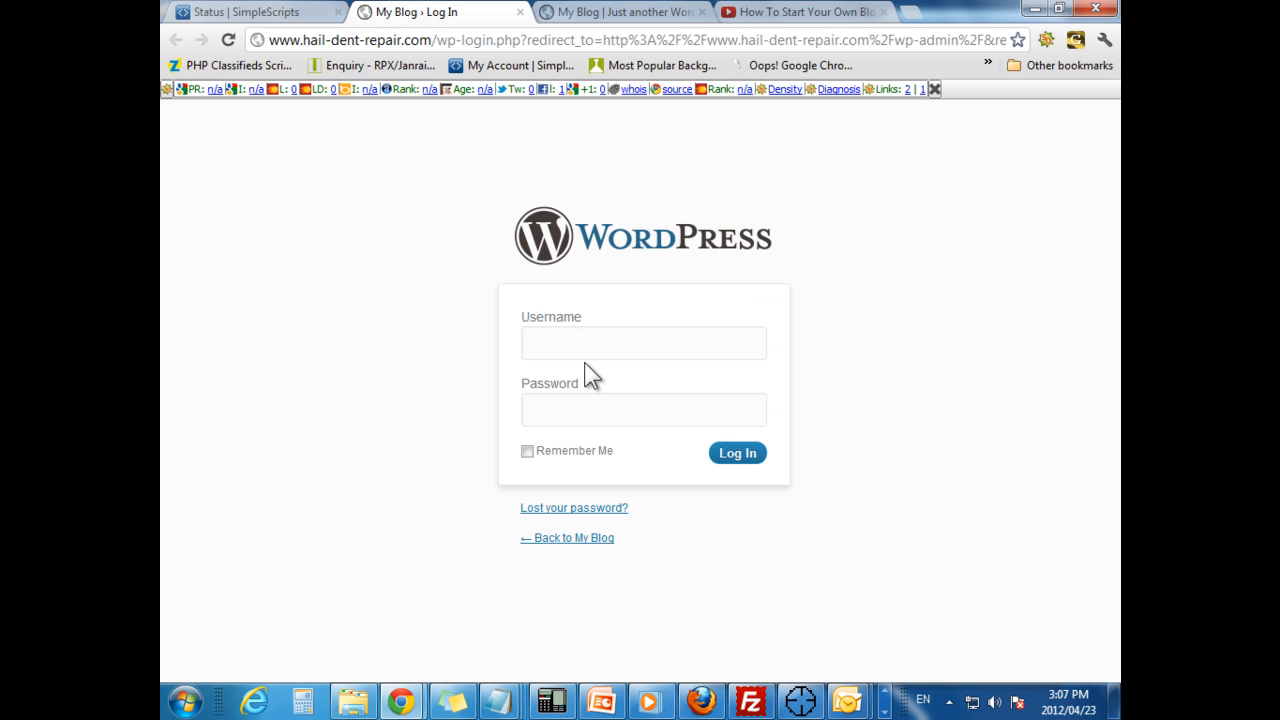
- Log in as admin with the pasted generated password to reach the Dashboard
{"action": "left_click", "coordinate": [561, 343]}
{"action": "type", "text": "a"}
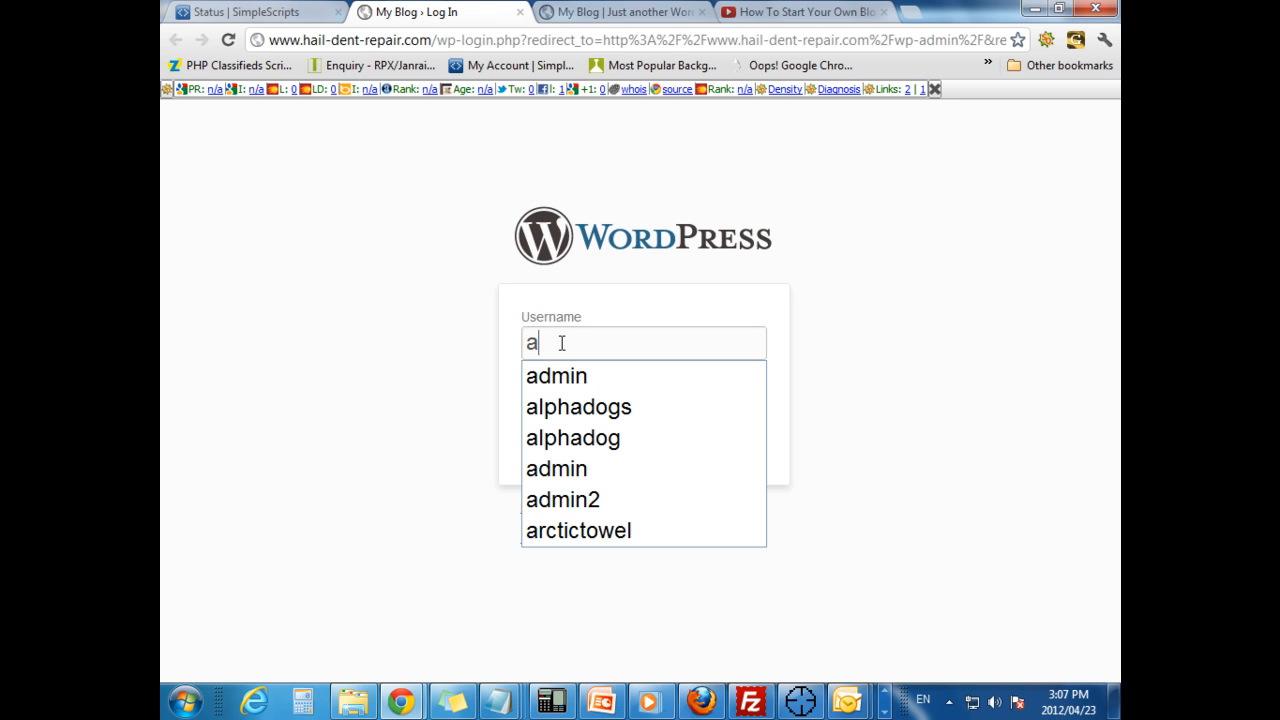
{"action": "key", "text": "Down"}
{"action": "key", "text": "Return"}
{"action": "right_click", "coordinate": [625, 401]}
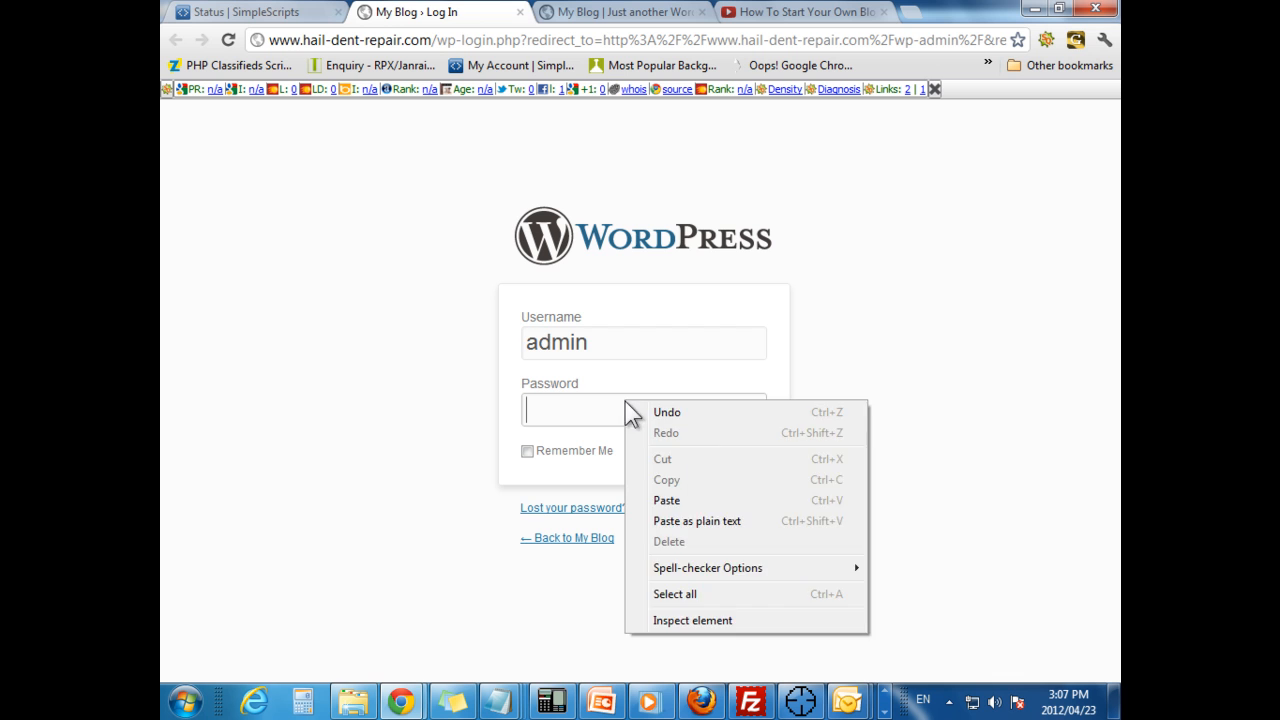
{"action": "left_click", "coordinate": [696, 500]}
{"action": "left_click", "coordinate": [738, 454]}
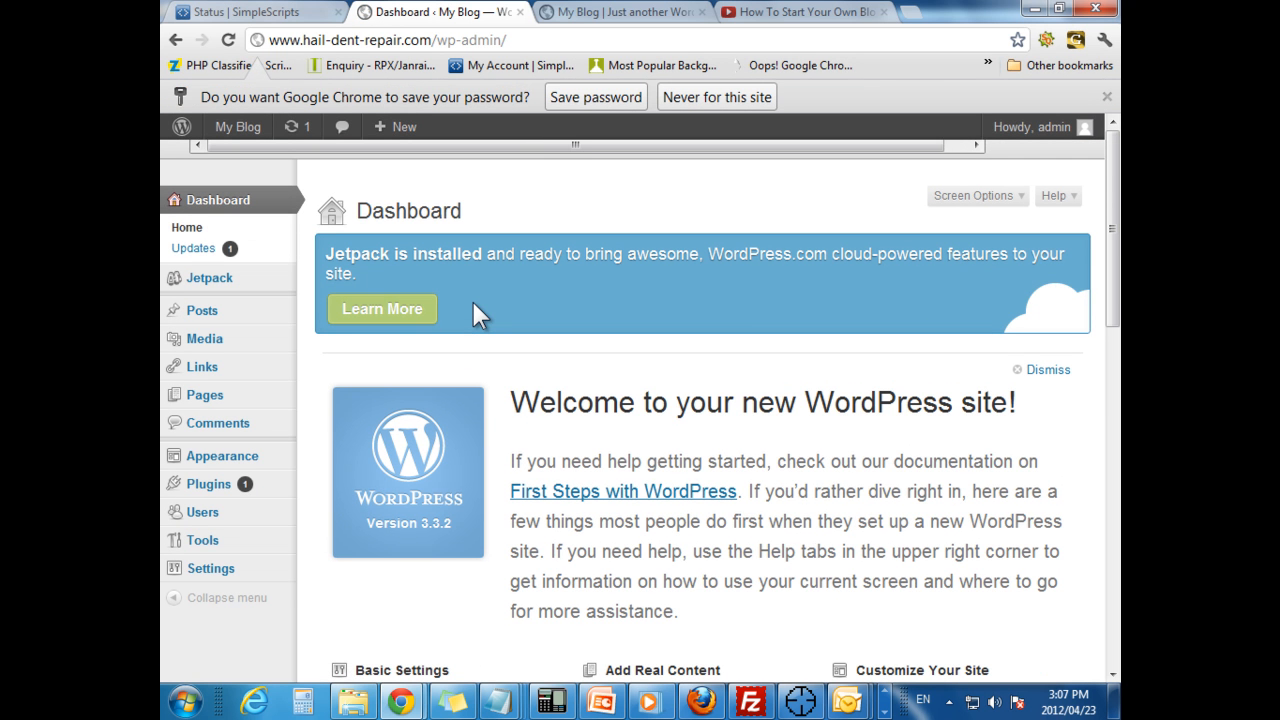
- Dismiss Chrome's save-password infobar so the Dashboard shows unobstructed
{"action": "left_click", "coordinate": [595, 97]}
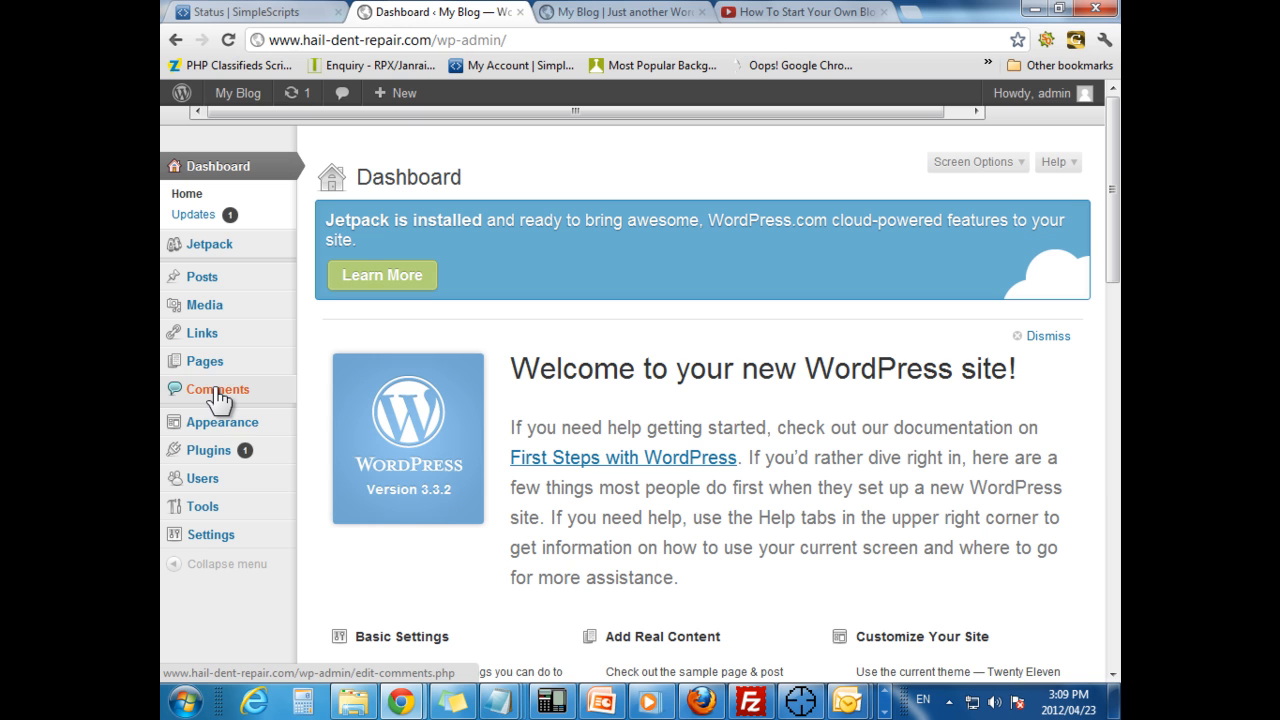
{"action": "mouse_move", "coordinate": [222, 456]}
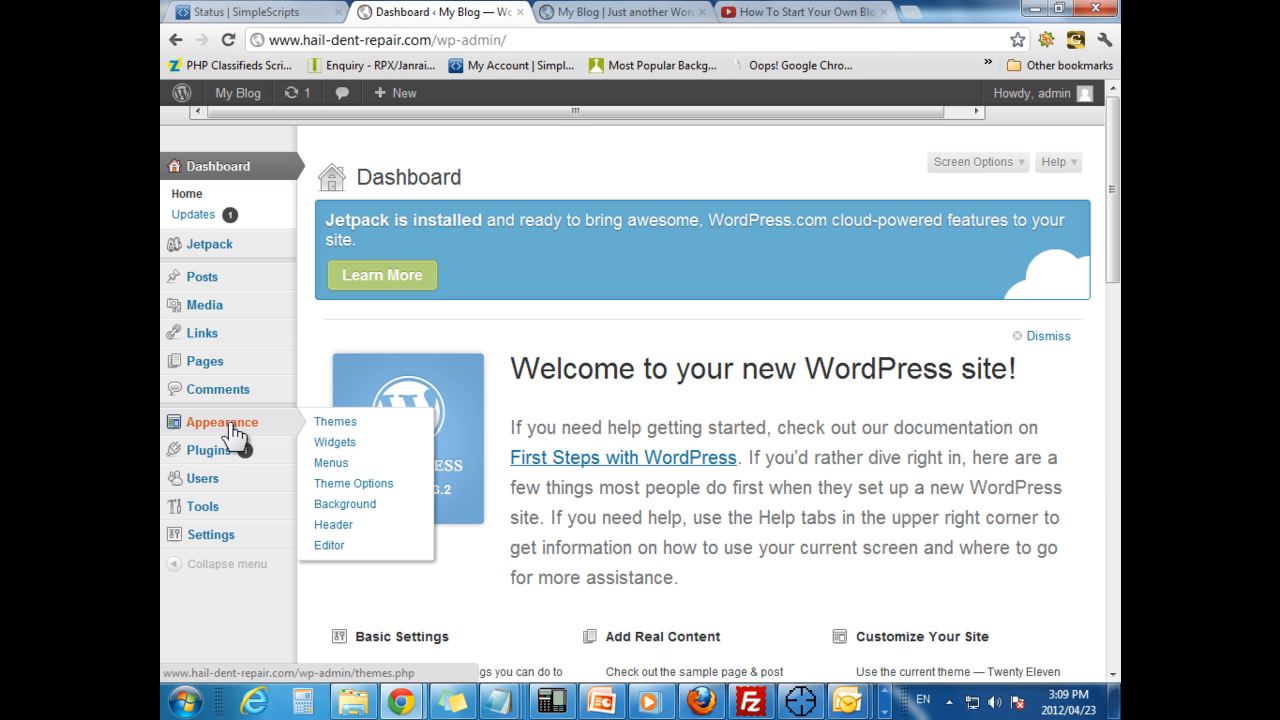
- Search installable themes filtered to Blue and start installing the Pool theme by 2thePoint
{"action": "left_click", "coordinate": [335, 423]}
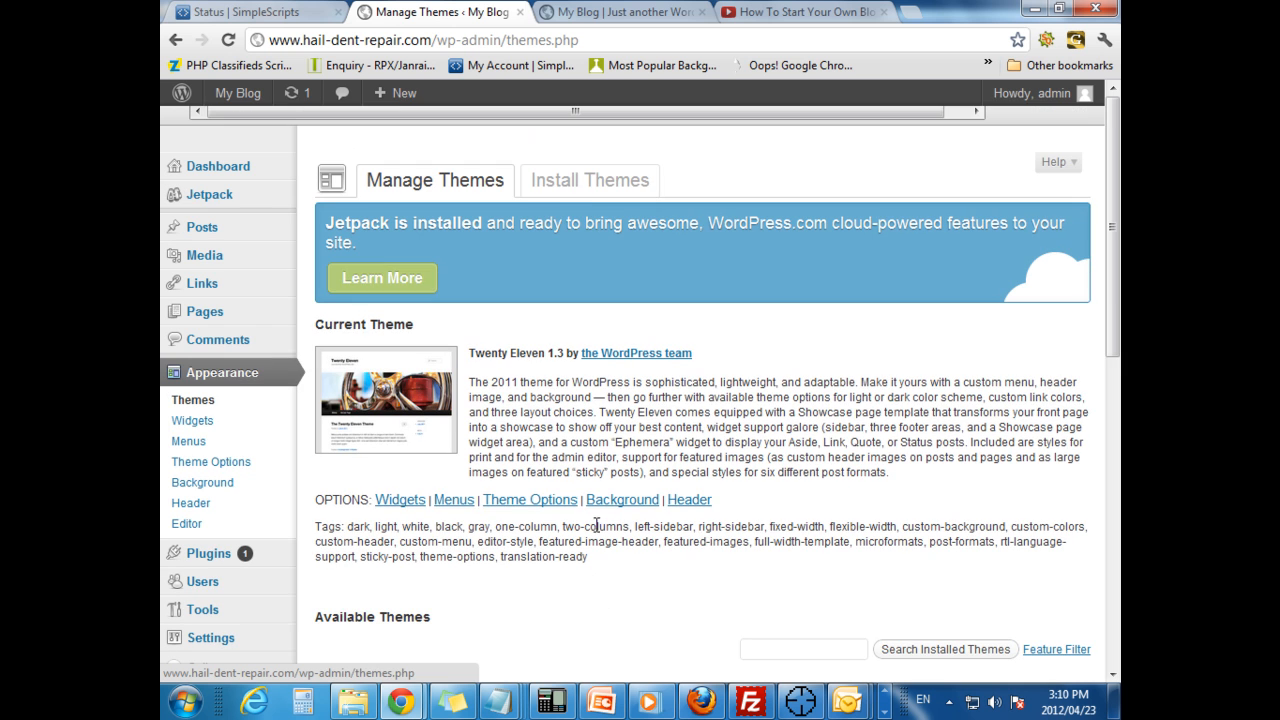
{"action": "left_click", "coordinate": [590, 180]}
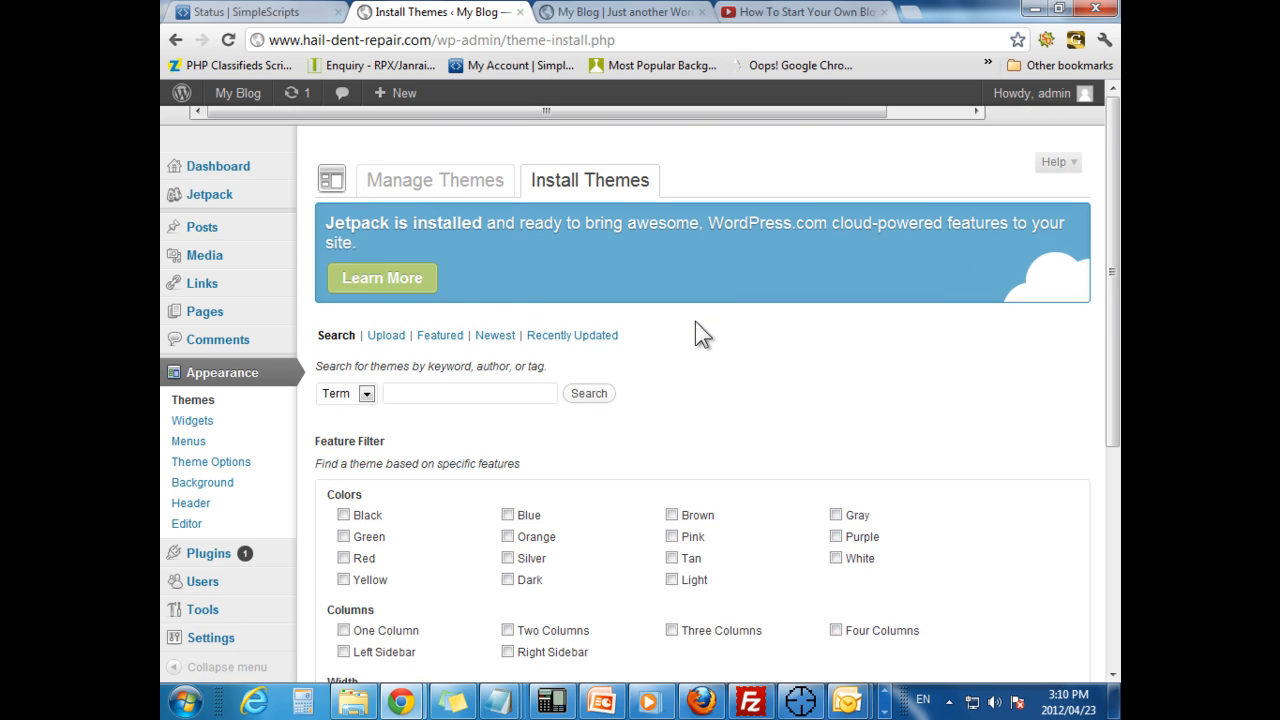
{"action": "scroll", "coordinate": [702, 332], "scroll_direction": "down", "scroll_amount": 1}
{"action": "left_click", "coordinate": [480, 299]}
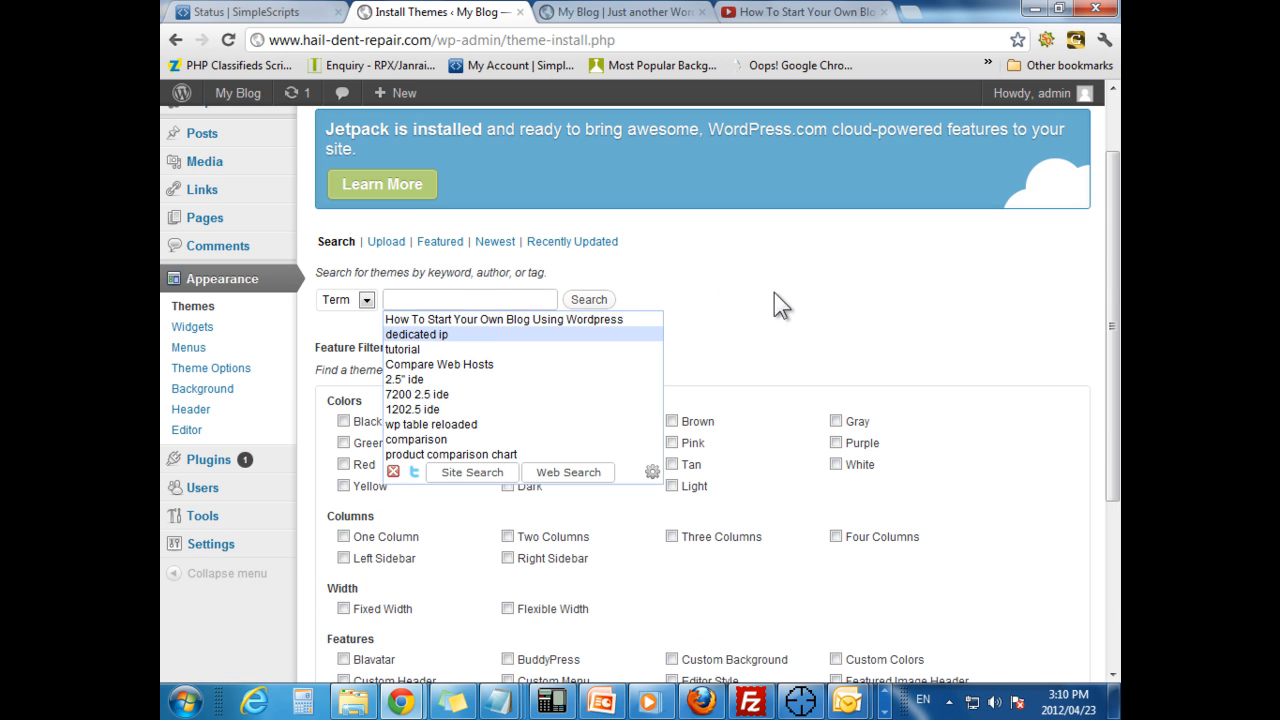
{"action": "scroll", "coordinate": [781, 304], "scroll_direction": "down", "scroll_amount": 4}
{"action": "scroll", "coordinate": [787, 303], "scroll_direction": "up", "scroll_amount": 4}
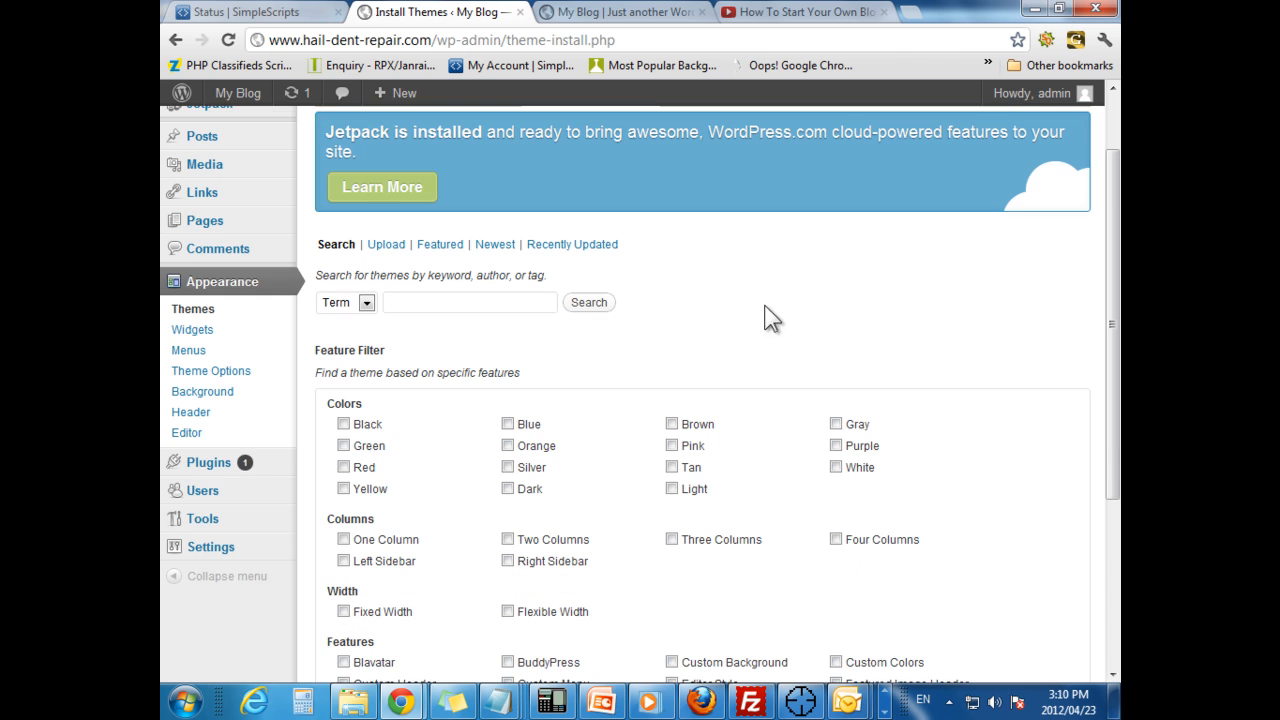
{"action": "scroll", "coordinate": [455, 402], "scroll_direction": "up", "scroll_amount": 2}
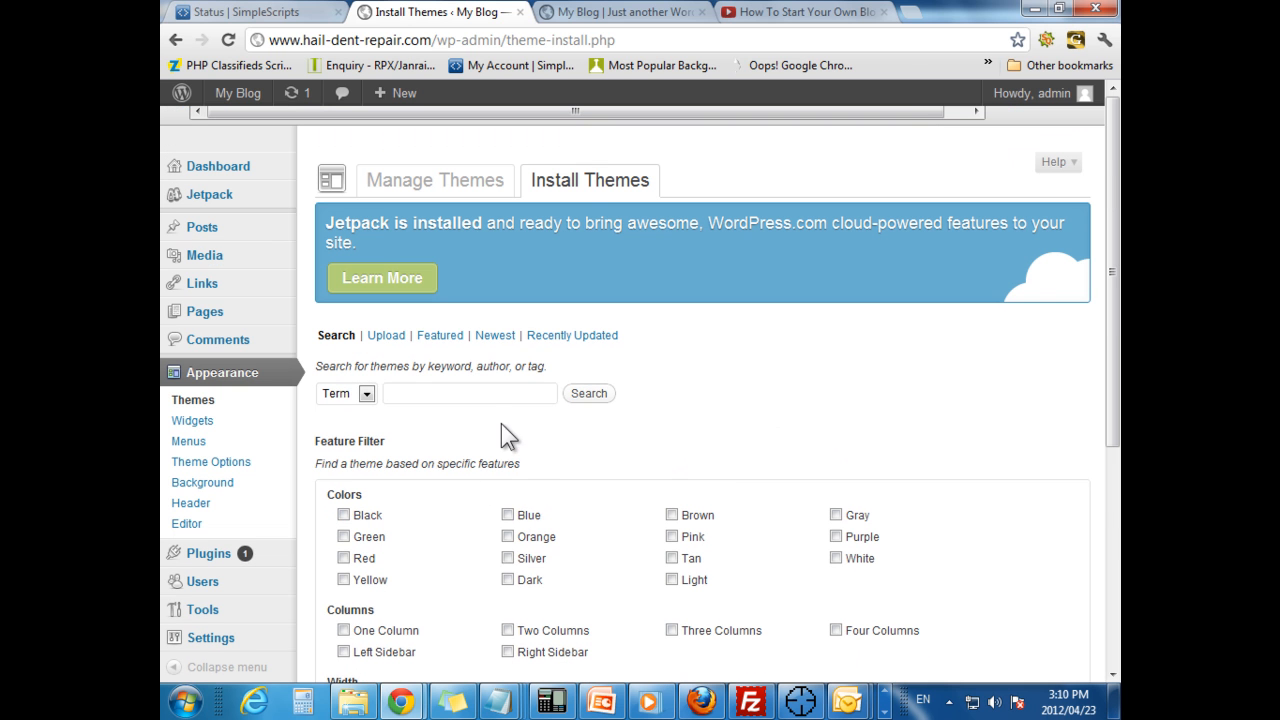
{"action": "left_click", "coordinate": [509, 515]}
{"action": "scroll", "coordinate": [640, 460], "scroll_direction": "down", "scroll_amount": 3}
{"action": "scroll", "coordinate": [684, 432], "scroll_direction": "down", "scroll_amount": 1}
{"action": "left_click", "coordinate": [357, 591]}
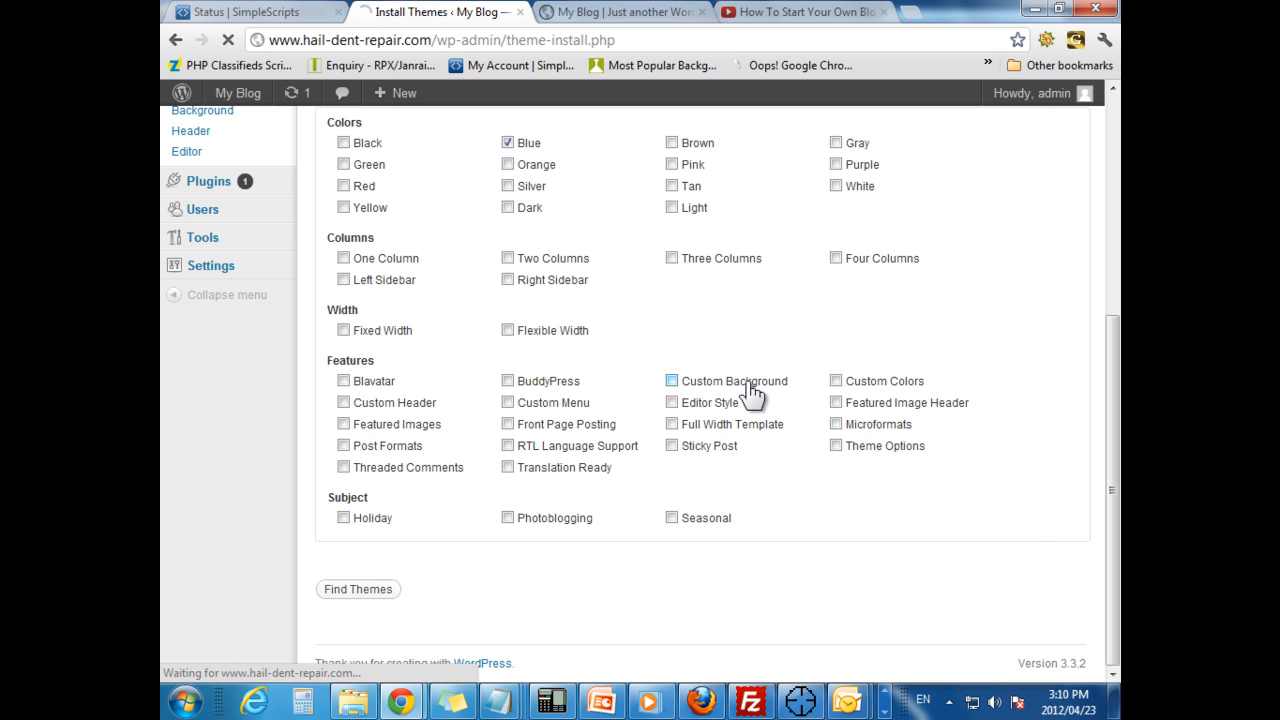
{"action": "scroll", "coordinate": [584, 366], "scroll_direction": "down", "scroll_amount": 4}
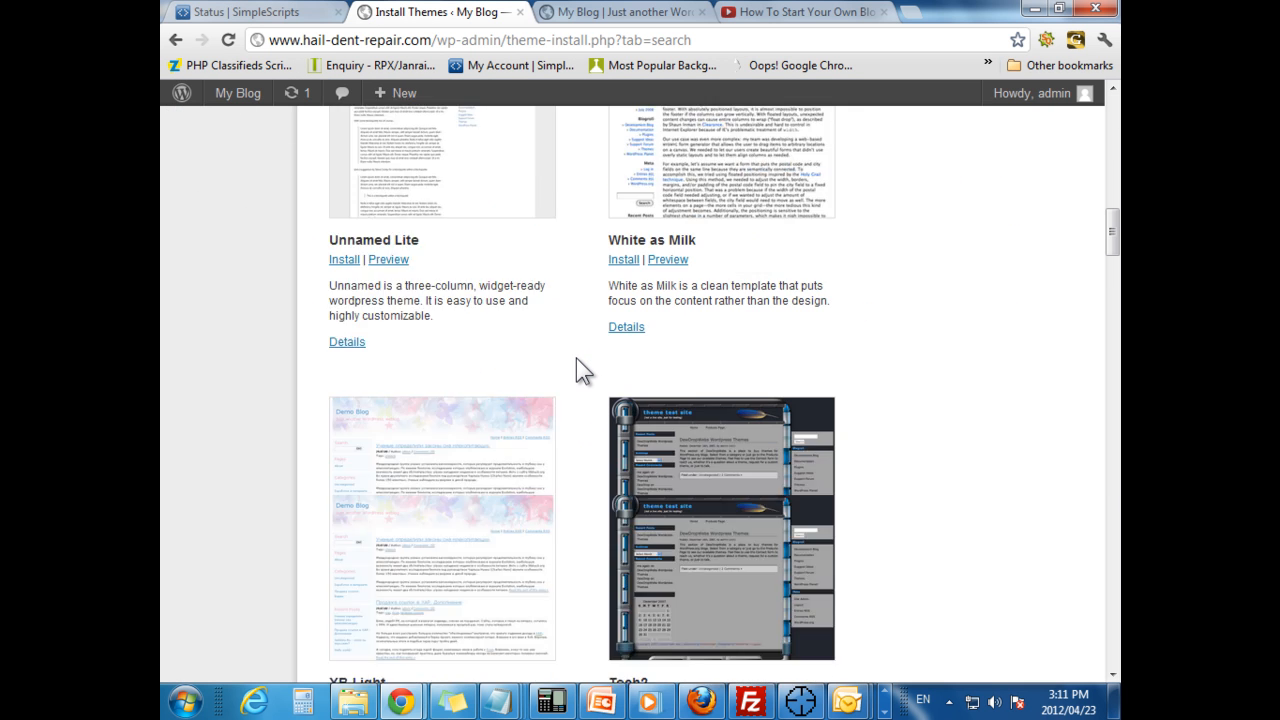
{"action": "scroll", "coordinate": [584, 366], "scroll_direction": "down", "scroll_amount": 2}
{"action": "scroll", "coordinate": [584, 366], "scroll_direction": "down", "scroll_amount": 3}
{"action": "scroll", "coordinate": [584, 366], "scroll_direction": "down", "scroll_amount": 2}
{"action": "scroll", "coordinate": [584, 372], "scroll_direction": "down", "scroll_amount": 3}
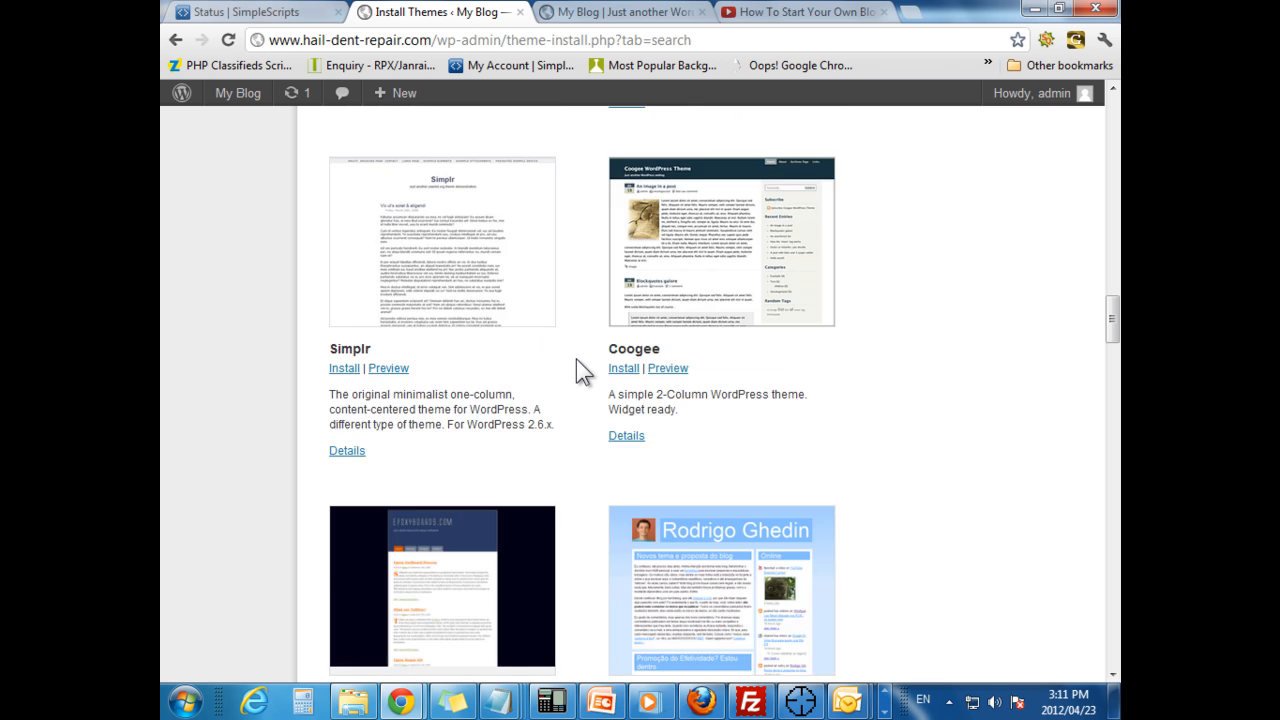
{"action": "scroll", "coordinate": [584, 372], "scroll_direction": "down", "scroll_amount": 3}
{"action": "scroll", "coordinate": [584, 372], "scroll_direction": "down", "scroll_amount": 3}
{"action": "scroll", "coordinate": [580, 372], "scroll_direction": "down", "scroll_amount": 3}
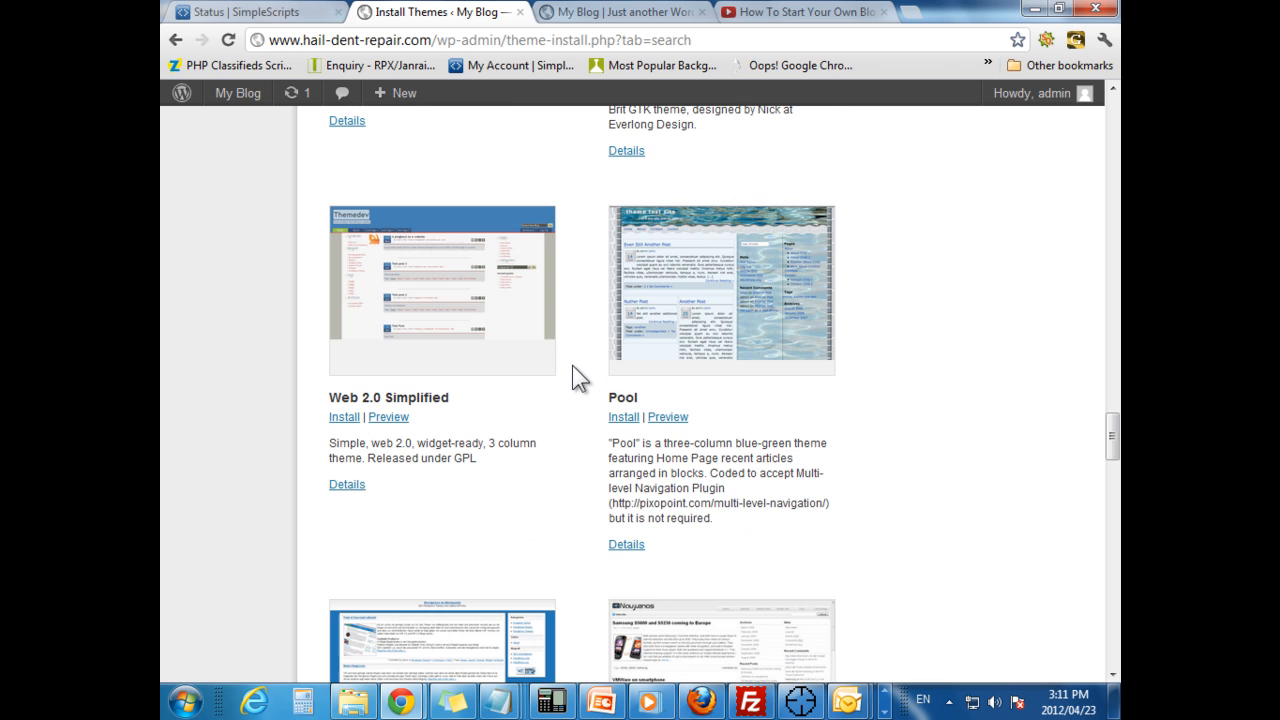
{"action": "left_click", "coordinate": [623, 417]}
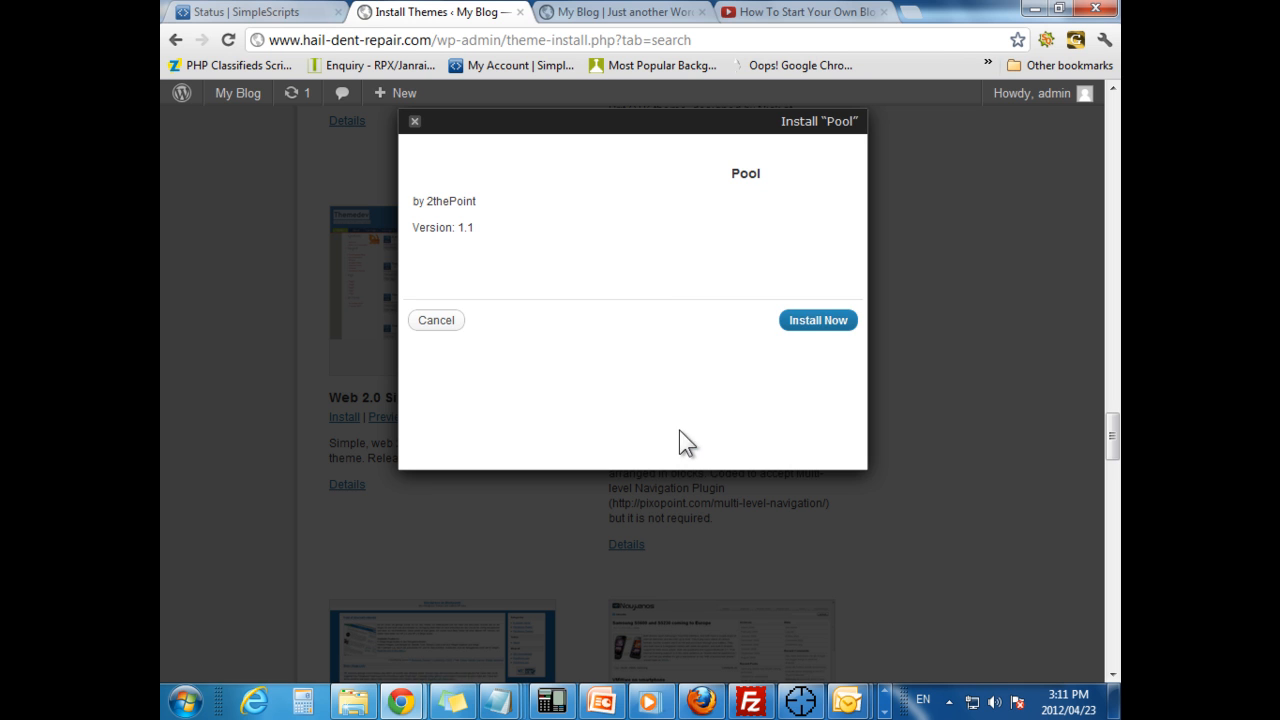
- Install and activate the Pool theme, then reload the My Blog front page to see it
{"action": "left_click", "coordinate": [818, 320]}
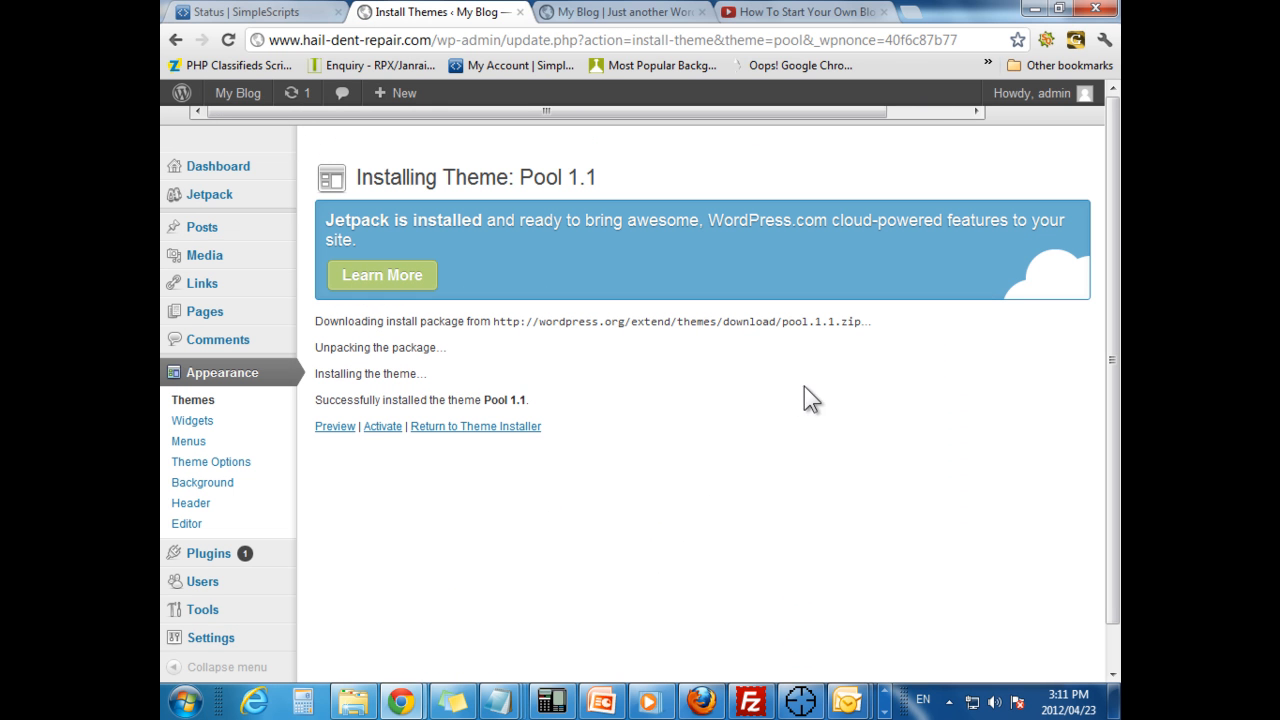
{"action": "left_click", "coordinate": [382, 426]}
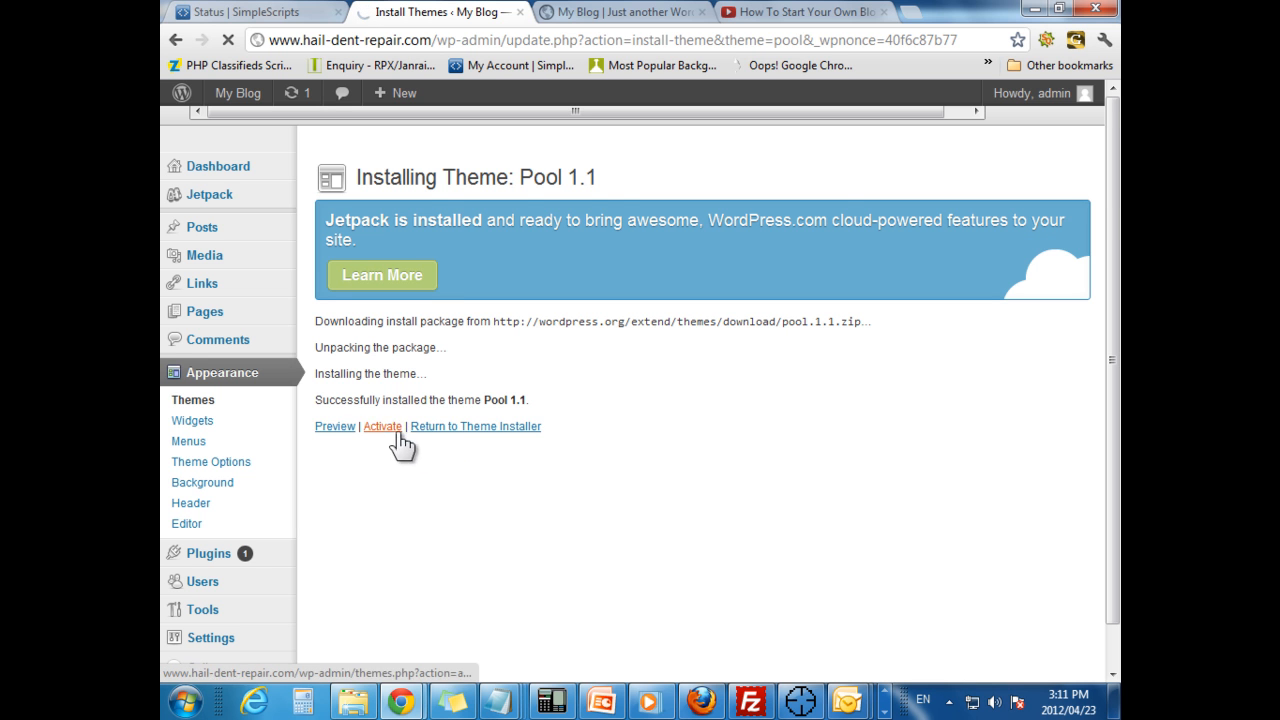
{"action": "left_click", "coordinate": [625, 12]}
{"action": "left_click", "coordinate": [228, 40]}
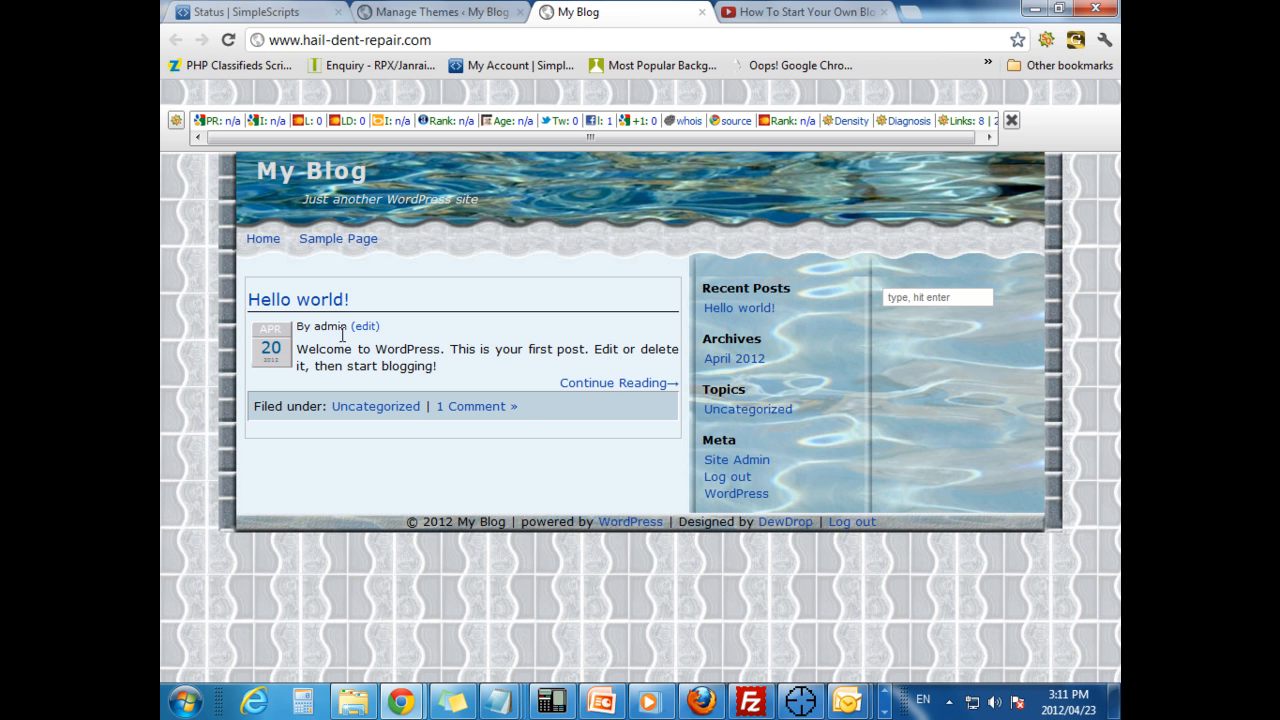
- Preview the Hello world! post and the Sample Page, then return to the Manage Themes tab
{"action": "left_click", "coordinate": [738, 308]}
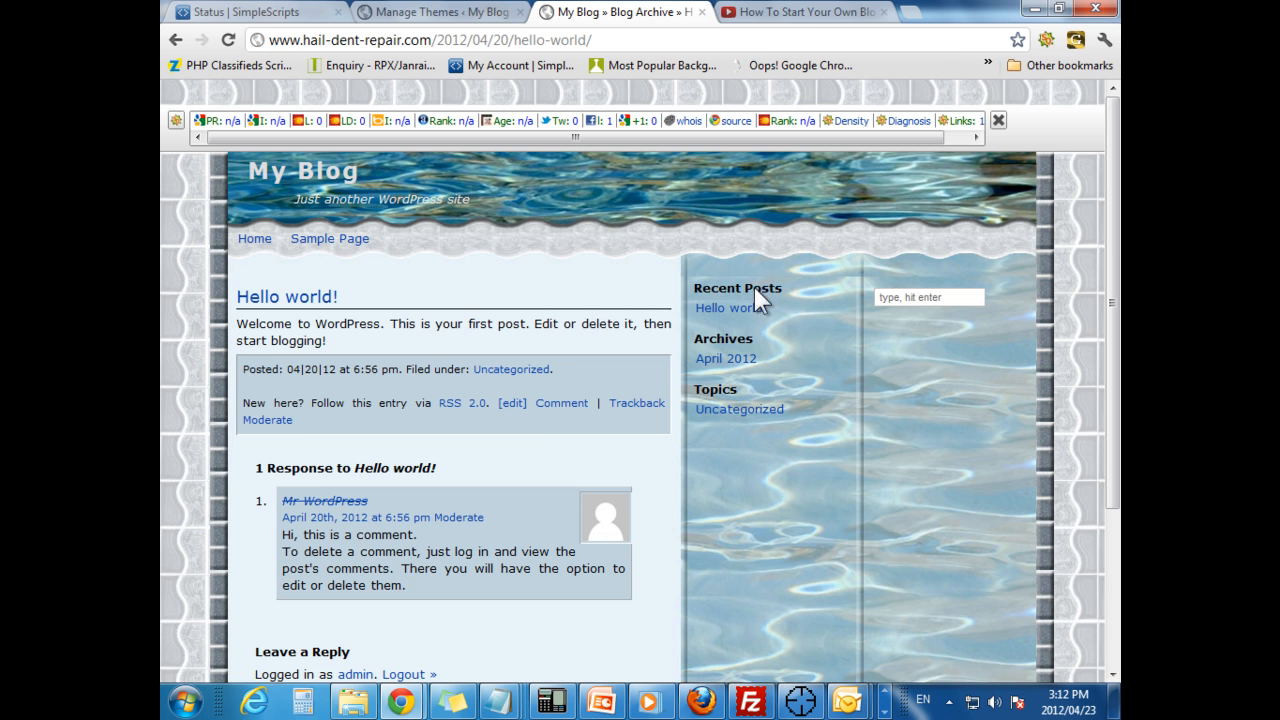
{"action": "scroll", "coordinate": [530, 440], "scroll_direction": "down", "scroll_amount": 3}
{"action": "scroll", "coordinate": [471, 409], "scroll_direction": "up", "scroll_amount": 2}
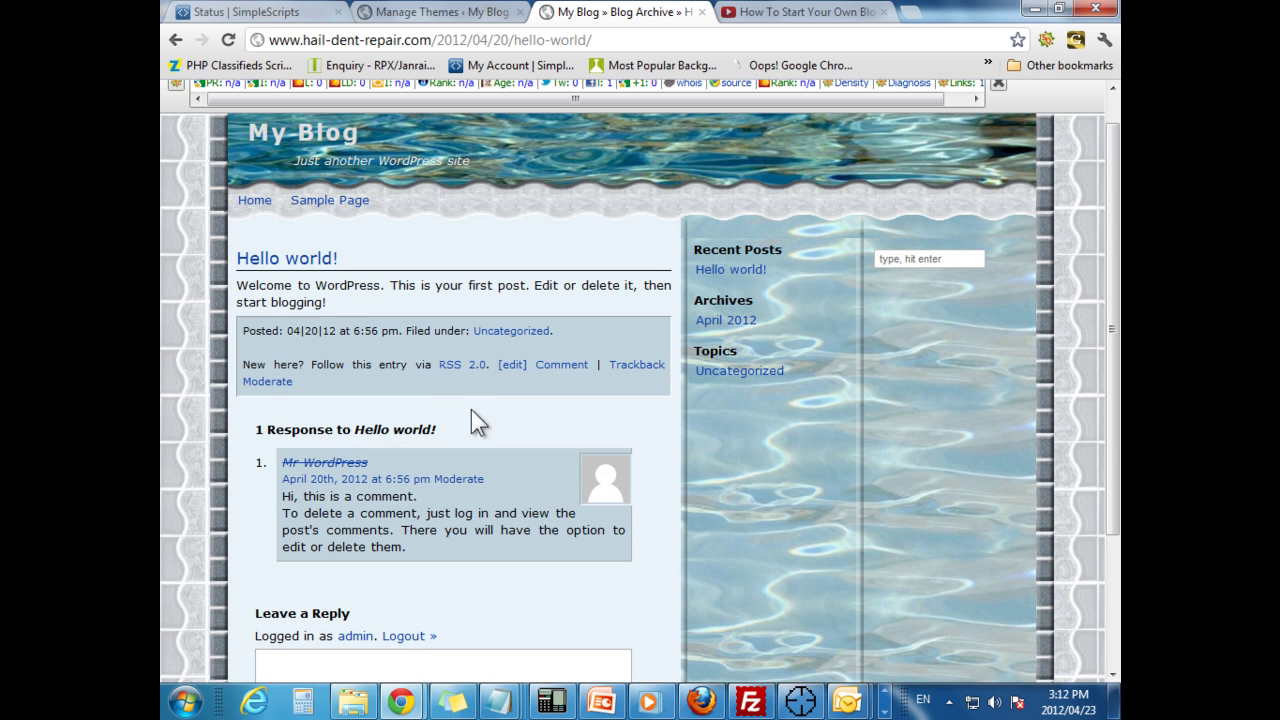
{"action": "left_click", "coordinate": [329, 200]}
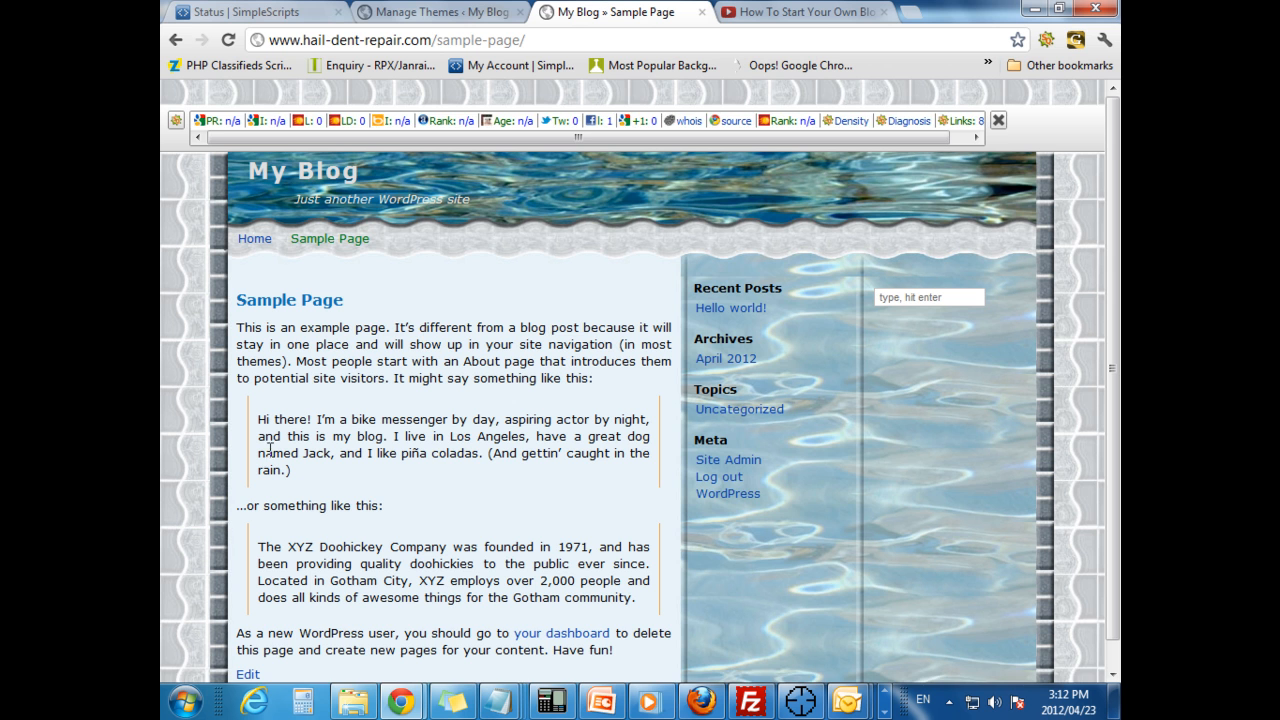
{"action": "scroll", "coordinate": [411, 457], "scroll_direction": "down", "scroll_amount": 1}
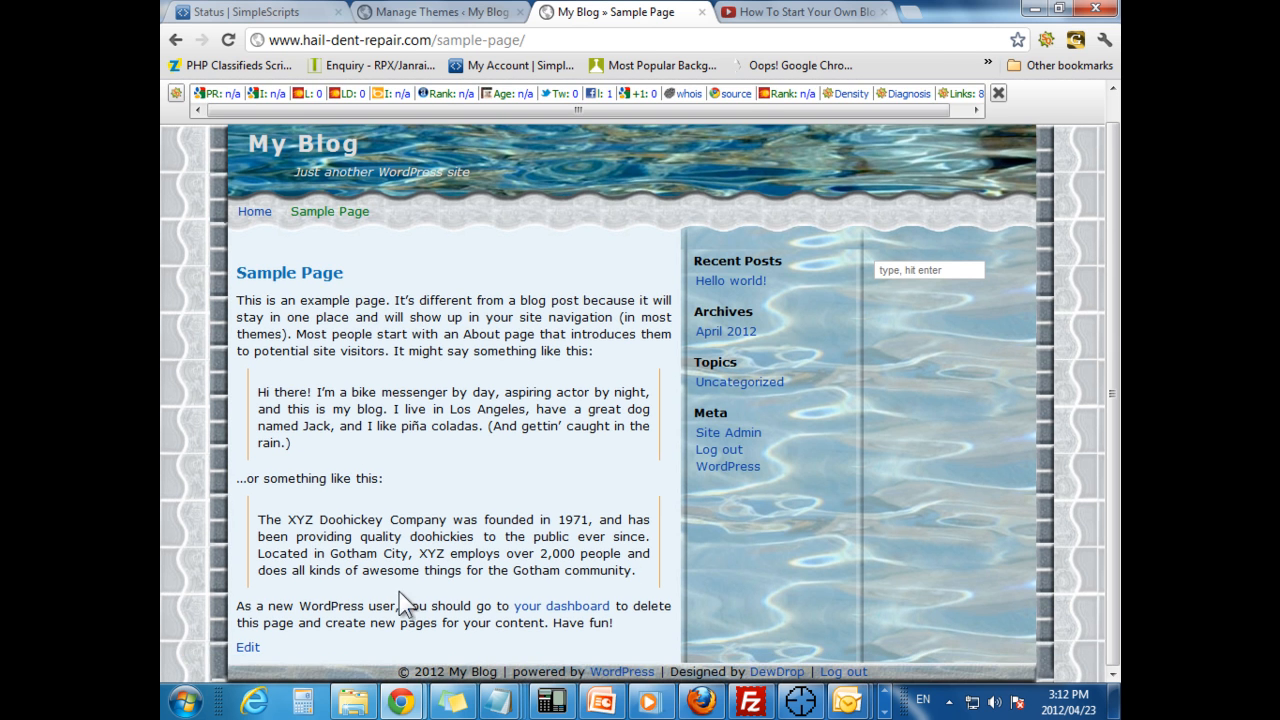
{"action": "key", "text": "ctrl+shift+Tab"}
- Review the Widgets page with its two empty Pool sidebars, then go to Appearance > Menus
{"action": "left_click", "coordinate": [192, 420]}
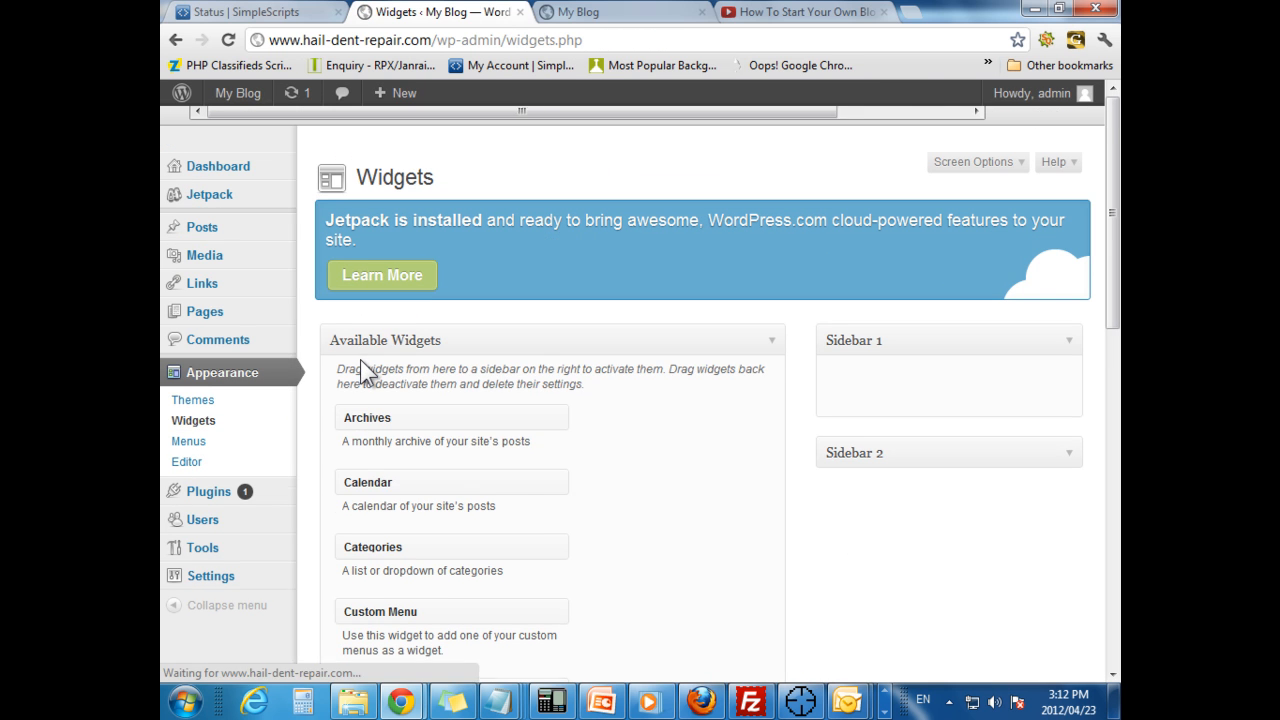
{"action": "scroll", "coordinate": [665, 413], "scroll_direction": "down", "scroll_amount": 2}
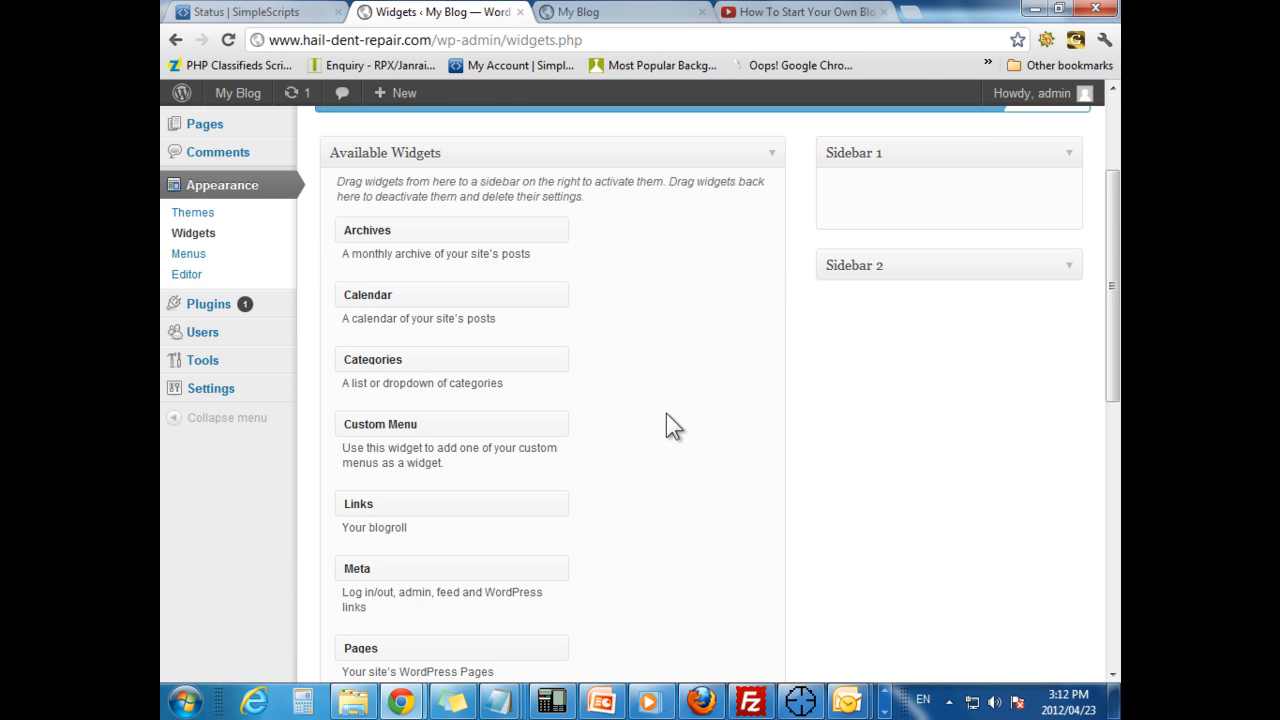
{"action": "scroll", "coordinate": [666, 405], "scroll_direction": "up", "scroll_amount": 3}
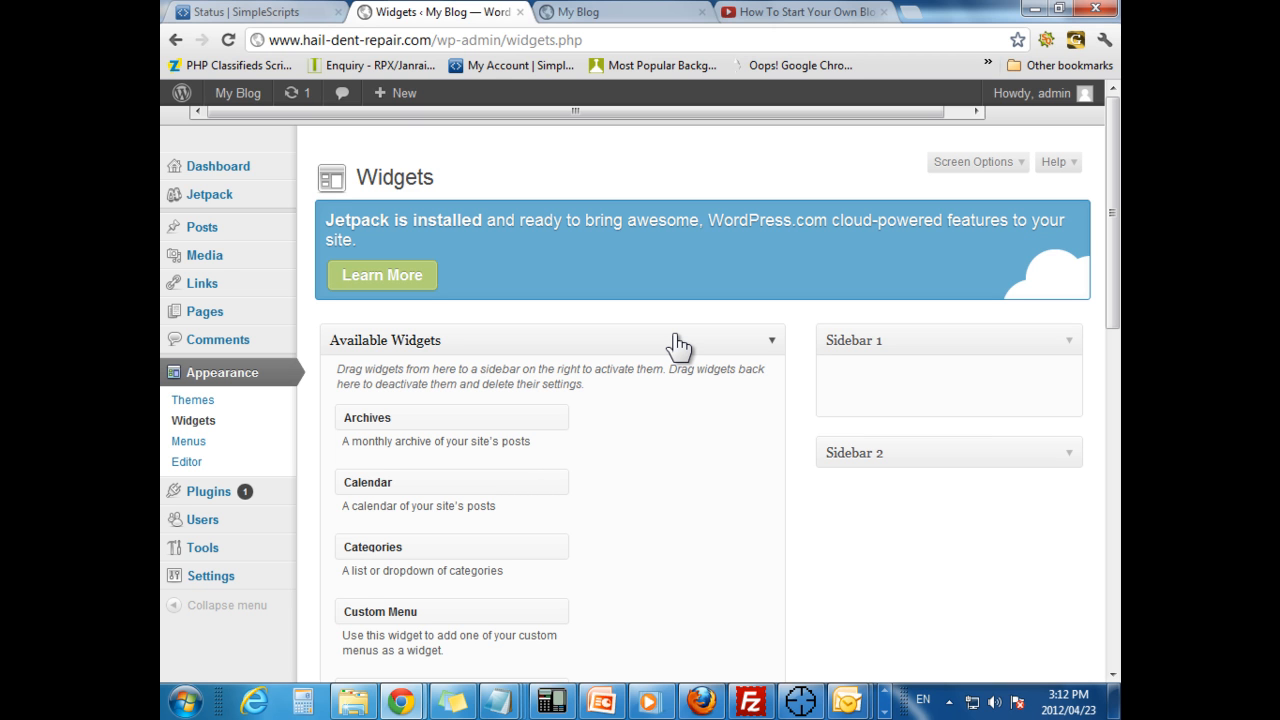
{"action": "scroll", "coordinate": [715, 384], "scroll_direction": "down", "scroll_amount": 2}
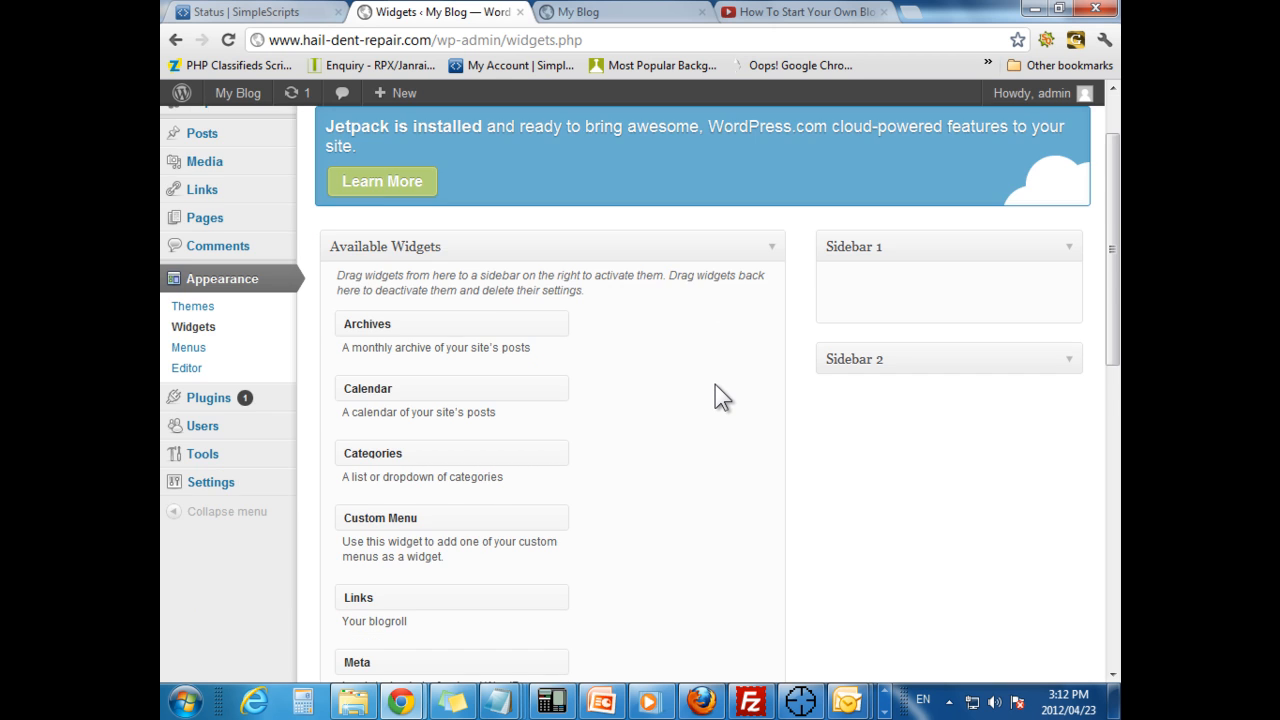
{"action": "scroll", "coordinate": [715, 384], "scroll_direction": "down", "scroll_amount": 1}
{"action": "scroll", "coordinate": [696, 344], "scroll_direction": "down", "scroll_amount": 5}
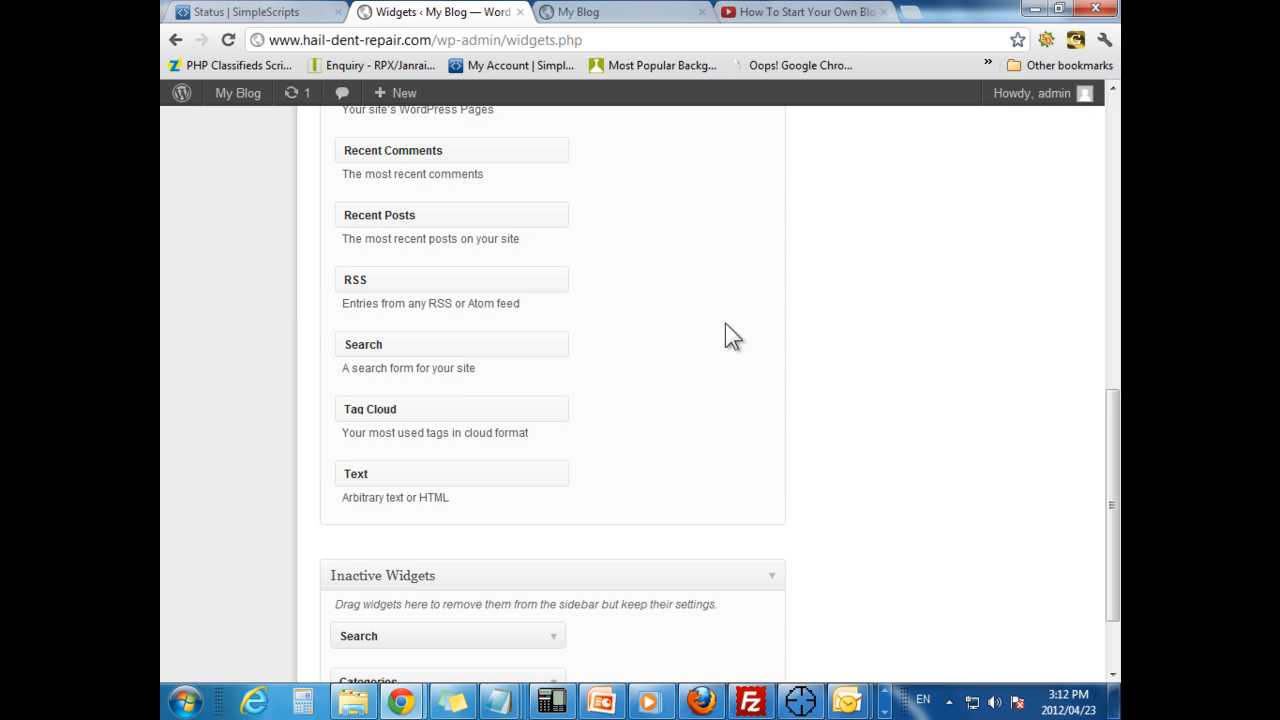
{"action": "scroll", "coordinate": [725, 323], "scroll_direction": "up", "scroll_amount": 2}
{"action": "scroll", "coordinate": [691, 330], "scroll_direction": "up", "scroll_amount": 1}
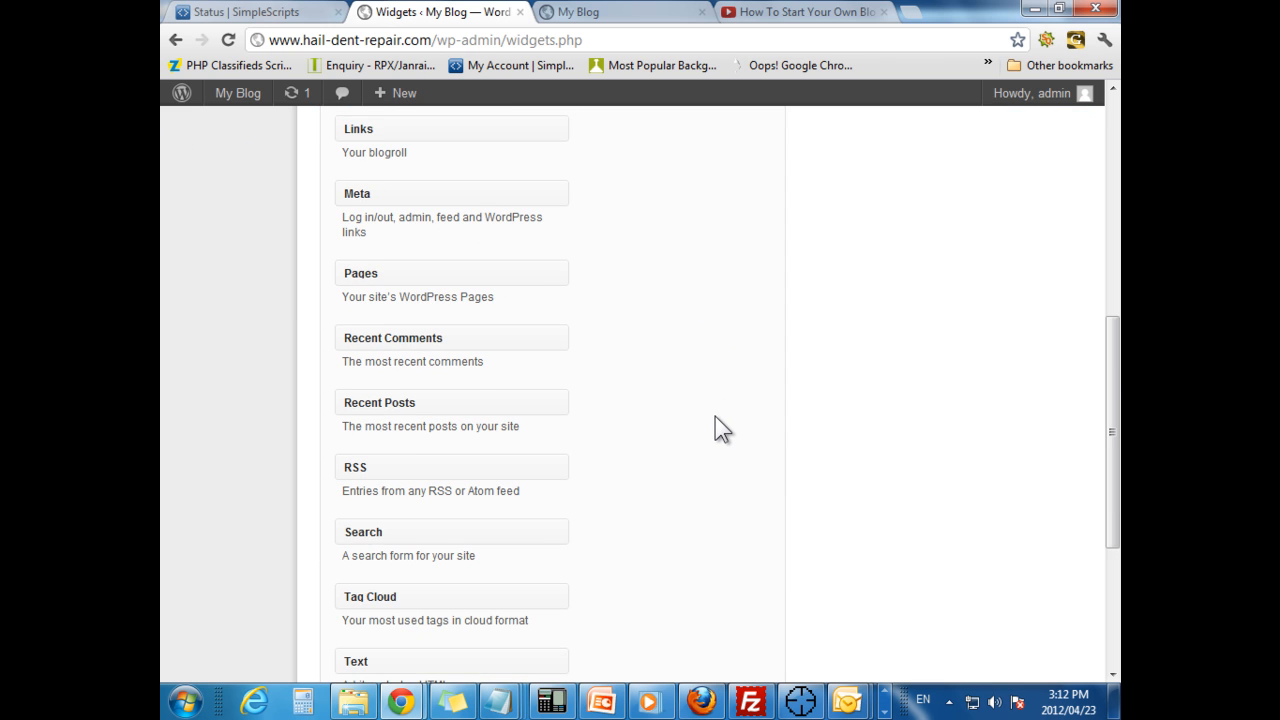
{"action": "scroll", "coordinate": [722, 434], "scroll_direction": "up", "scroll_amount": 2}
{"action": "scroll", "coordinate": [729, 447], "scroll_direction": "up", "scroll_amount": 1}
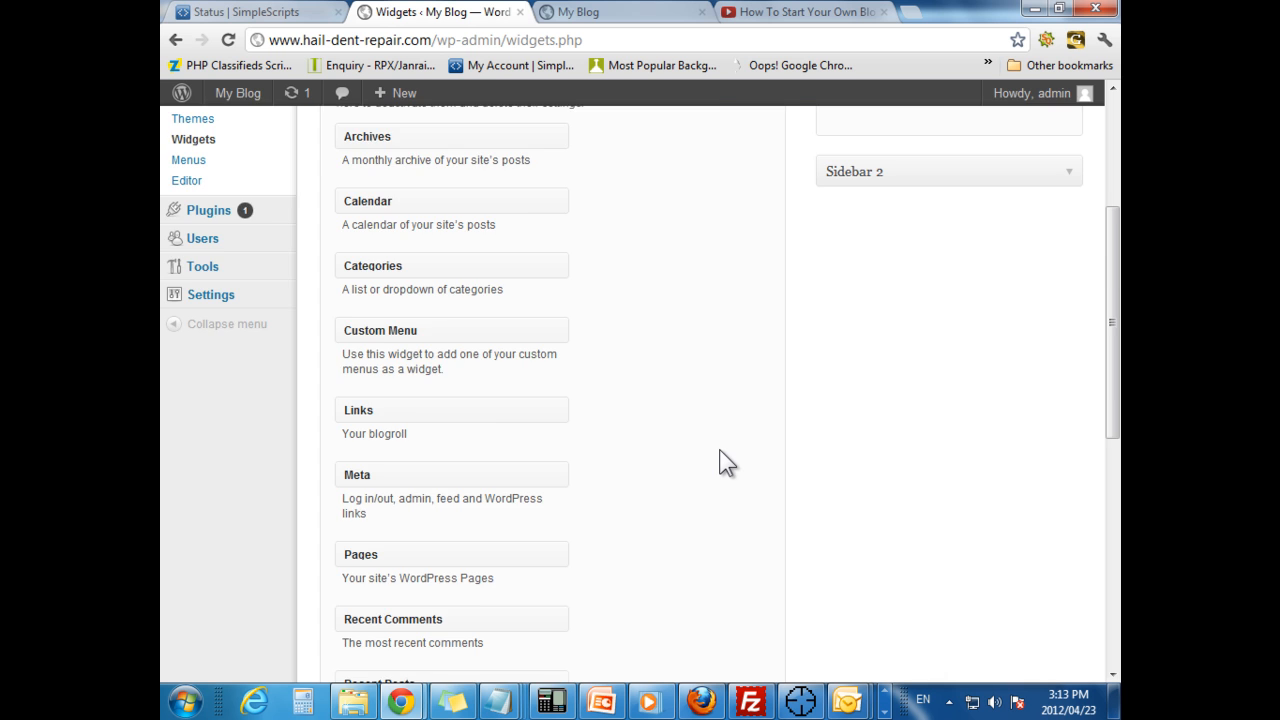
{"action": "scroll", "coordinate": [725, 460], "scroll_direction": "up", "scroll_amount": 1}
{"action": "scroll", "coordinate": [725, 466], "scroll_direction": "up", "scroll_amount": 1}
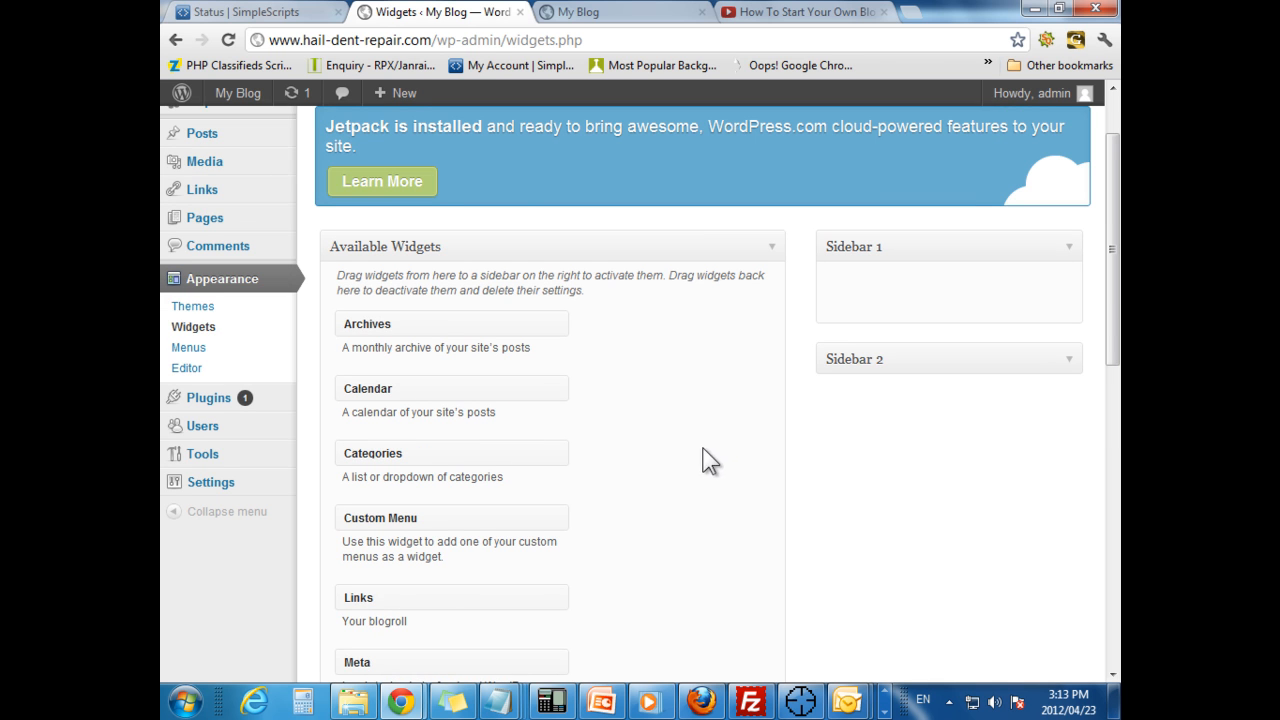
{"action": "left_click", "coordinate": [189, 347]}
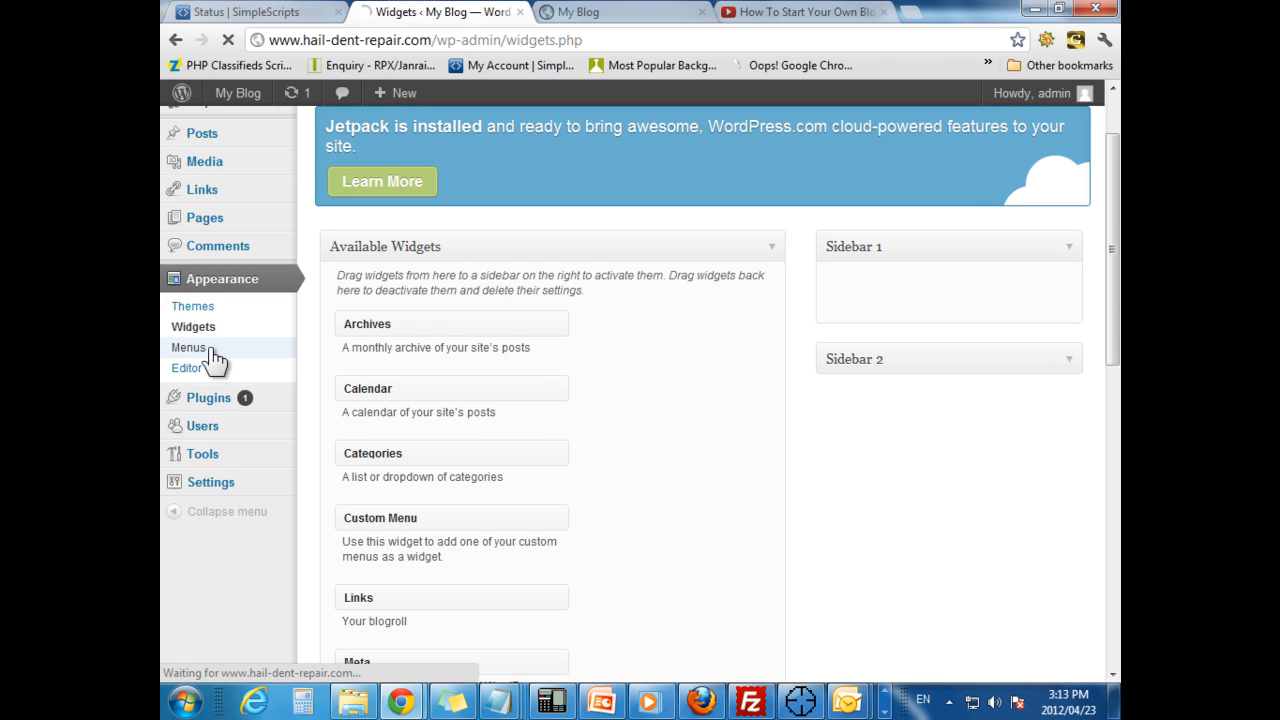
- Open the theme editor showing the Pool theme's style.css
{"action": "left_click", "coordinate": [578, 12]}
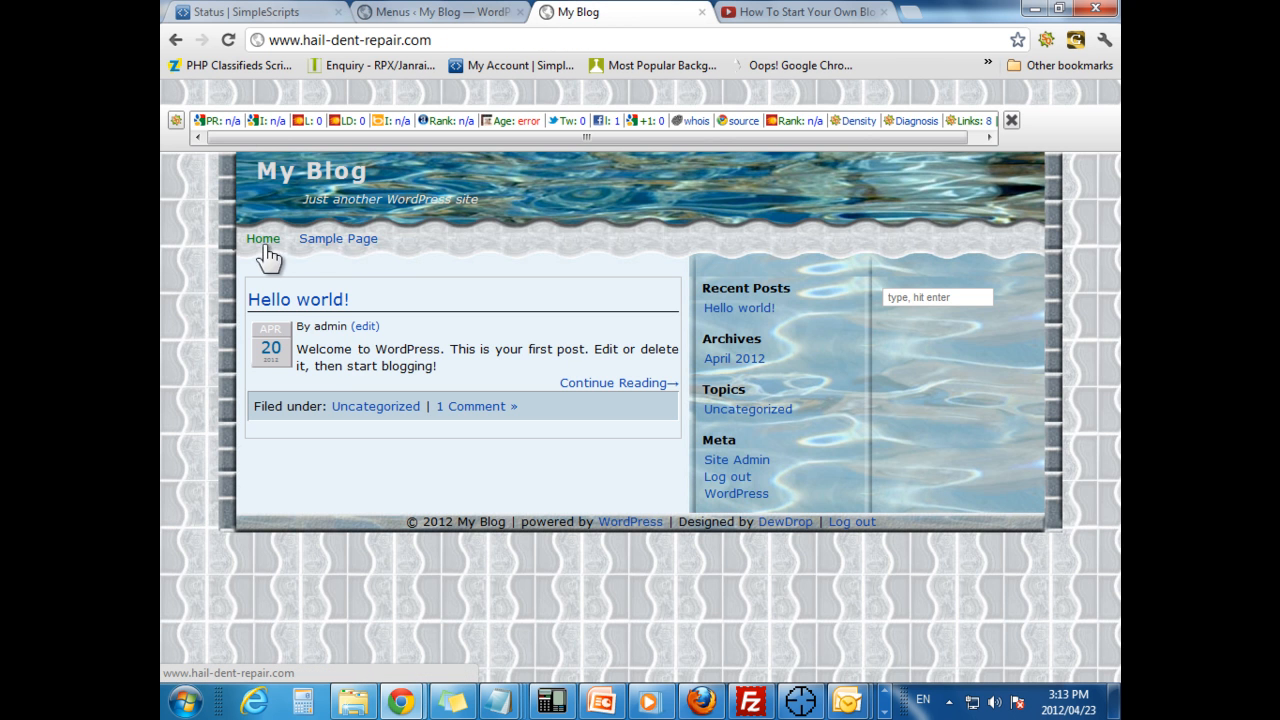
{"action": "left_click", "coordinate": [440, 12]}
{"action": "left_click", "coordinate": [226, 370]}
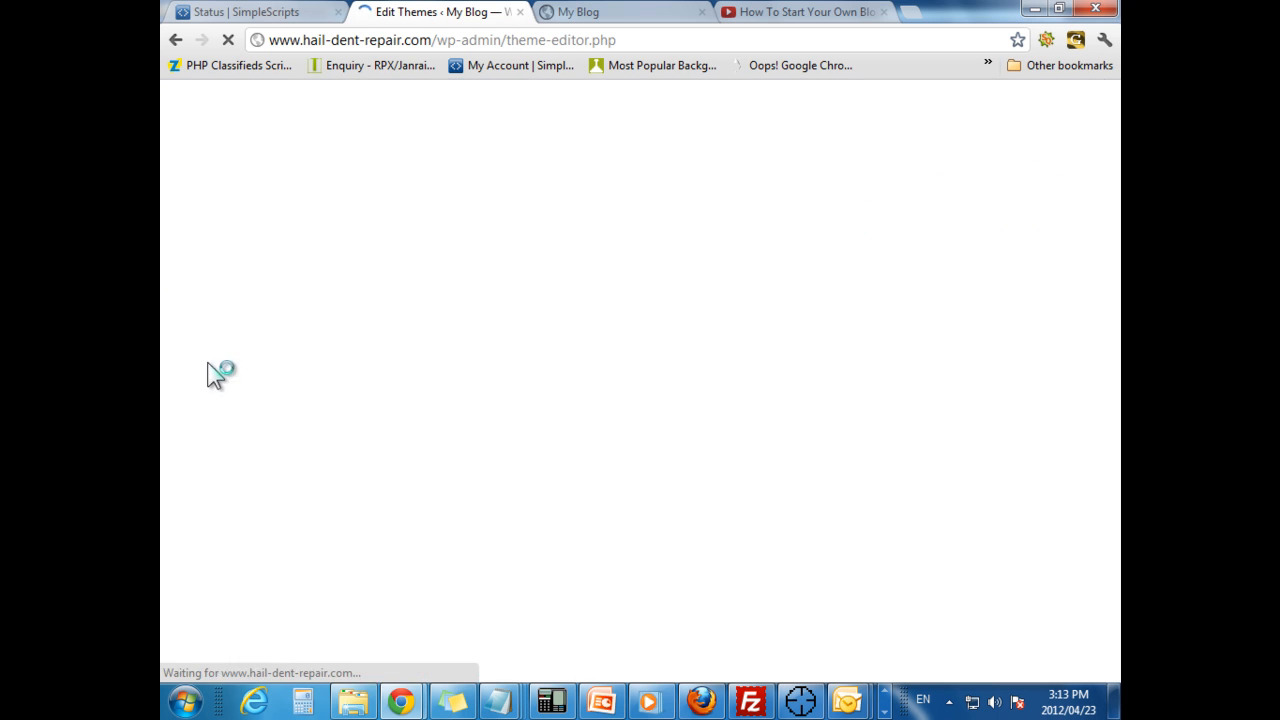
{"action": "scroll", "coordinate": [640, 490], "scroll_direction": "down", "scroll_amount": 5}
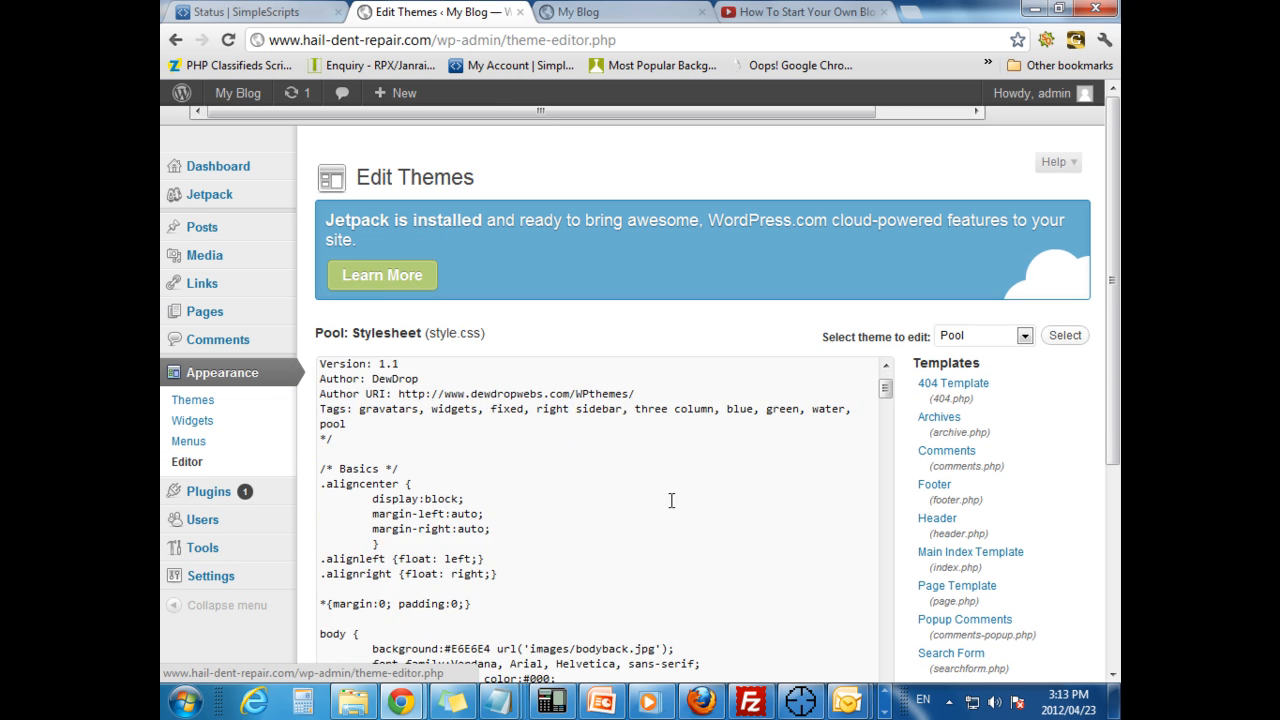
{"action": "scroll", "coordinate": [640, 490], "scroll_direction": "down", "scroll_amount": 5}
{"action": "scroll", "coordinate": [1040, 380], "scroll_direction": "down", "scroll_amount": 3}
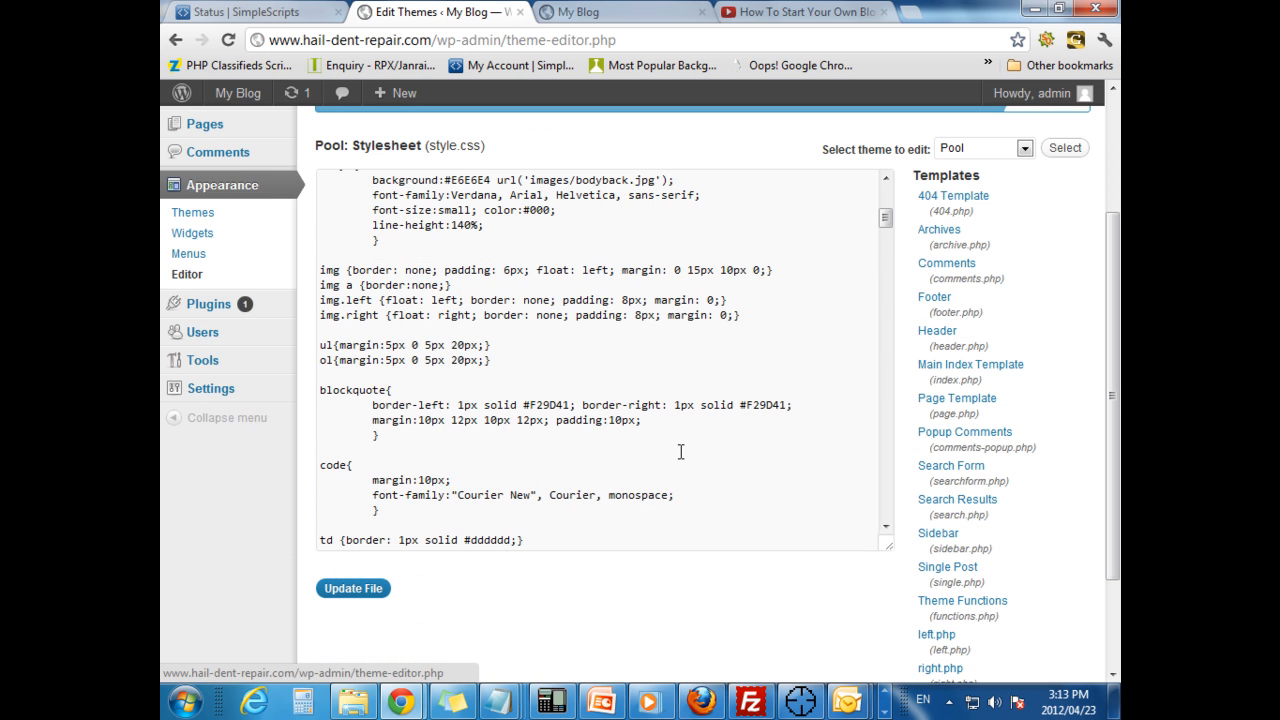
{"action": "scroll", "coordinate": [686, 448], "scroll_direction": "up", "scroll_amount": 5}
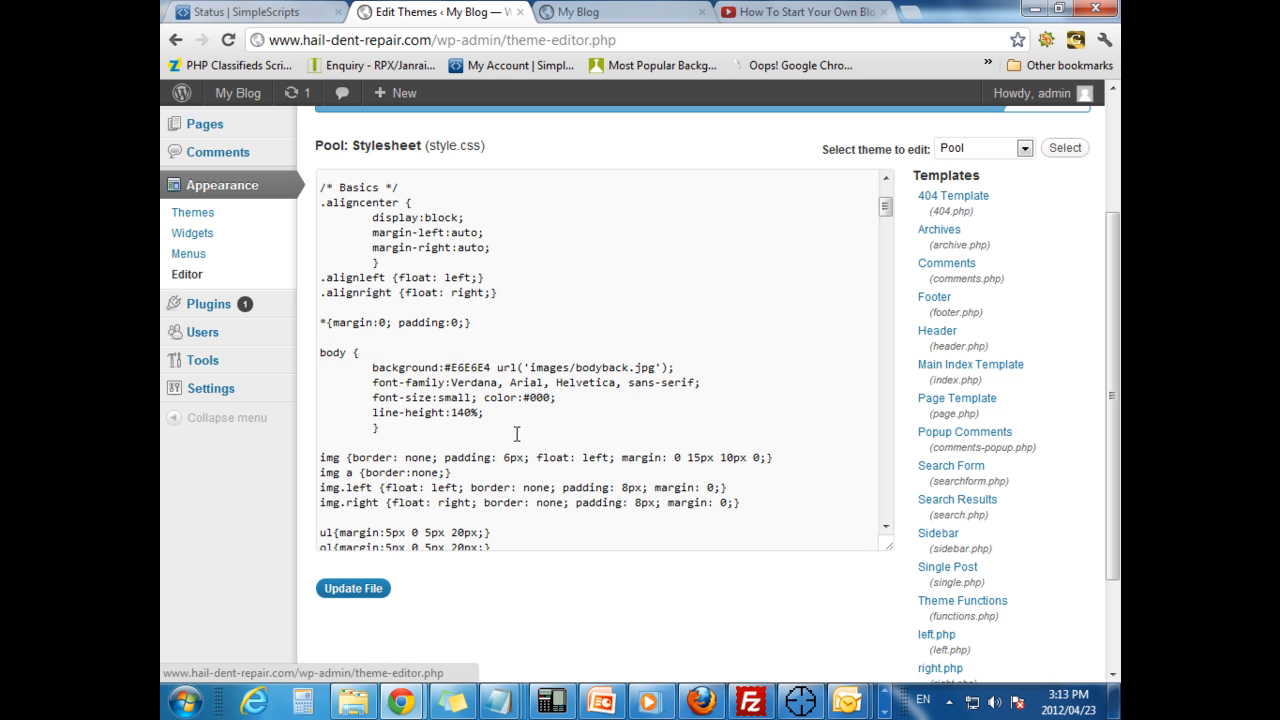
{"action": "mouse_move", "coordinate": [208, 304]}
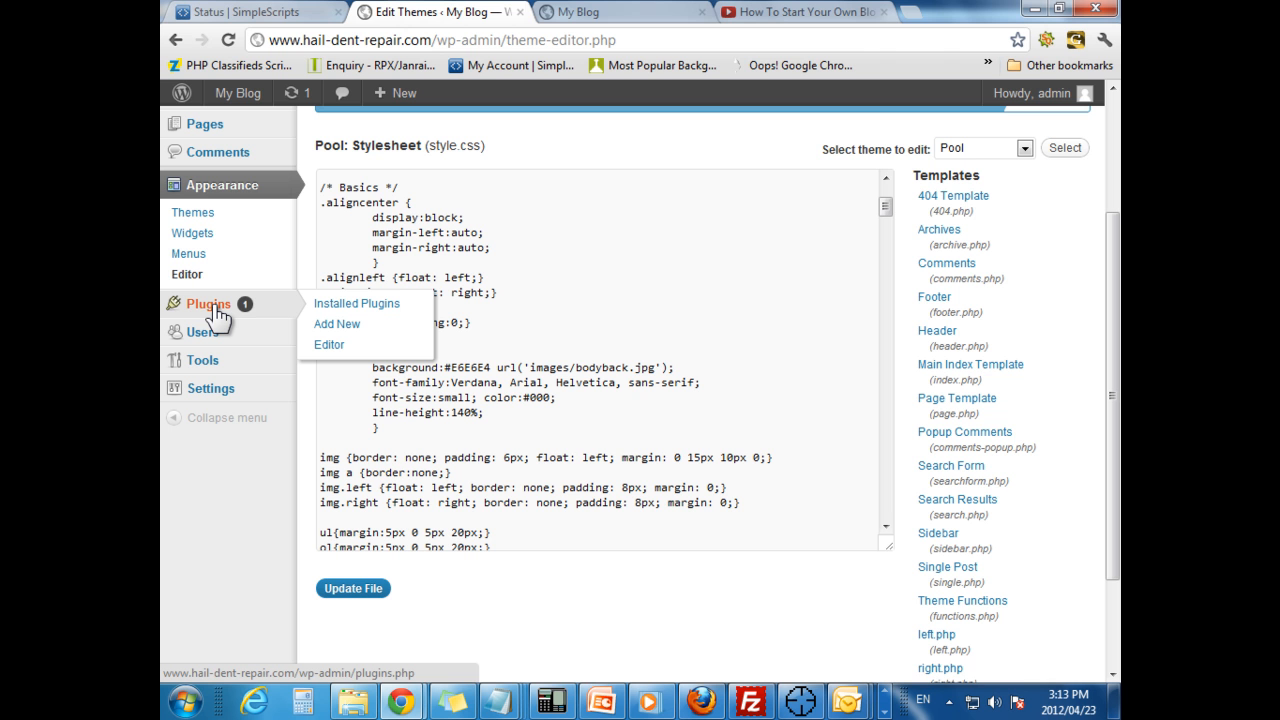
- Show the installed plugins list with Akismet, Hello Dolly, Jetpack and Wiziapp
{"action": "left_click", "coordinate": [218, 312]}
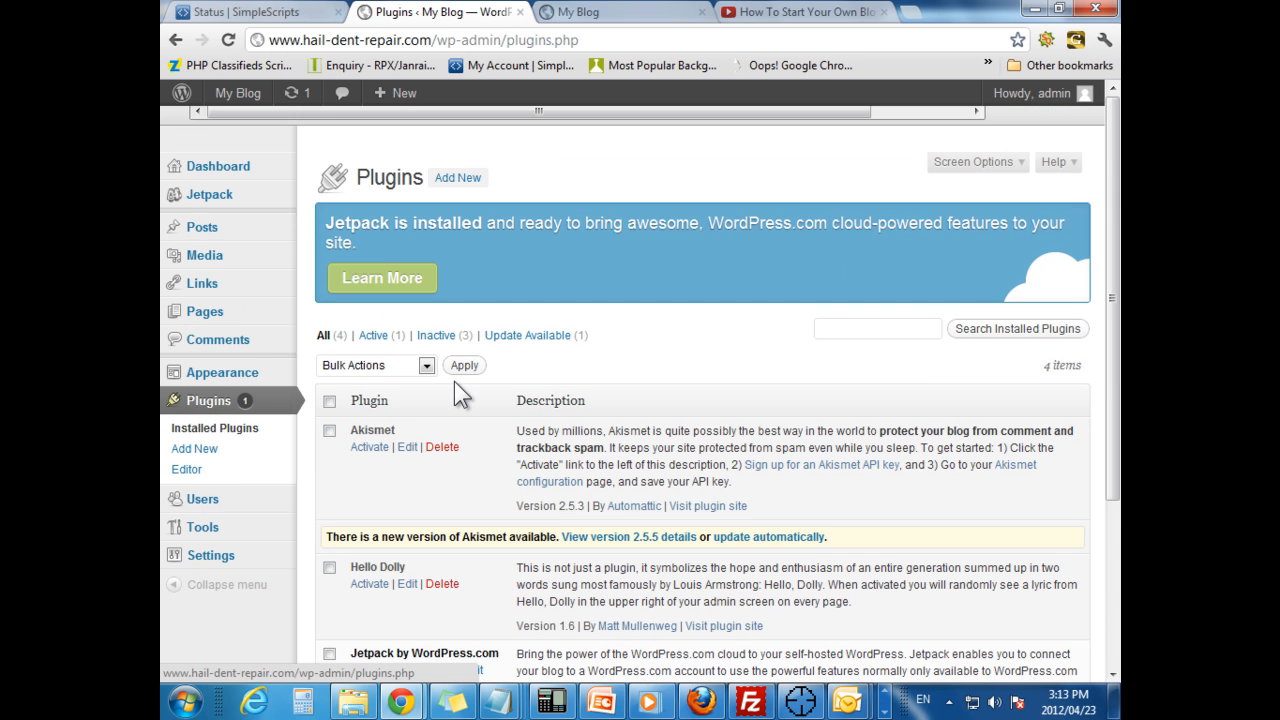
{"action": "scroll", "coordinate": [454, 385], "scroll_direction": "down", "scroll_amount": 3}
{"action": "scroll", "coordinate": [452, 394], "scroll_direction": "down", "scroll_amount": 2}
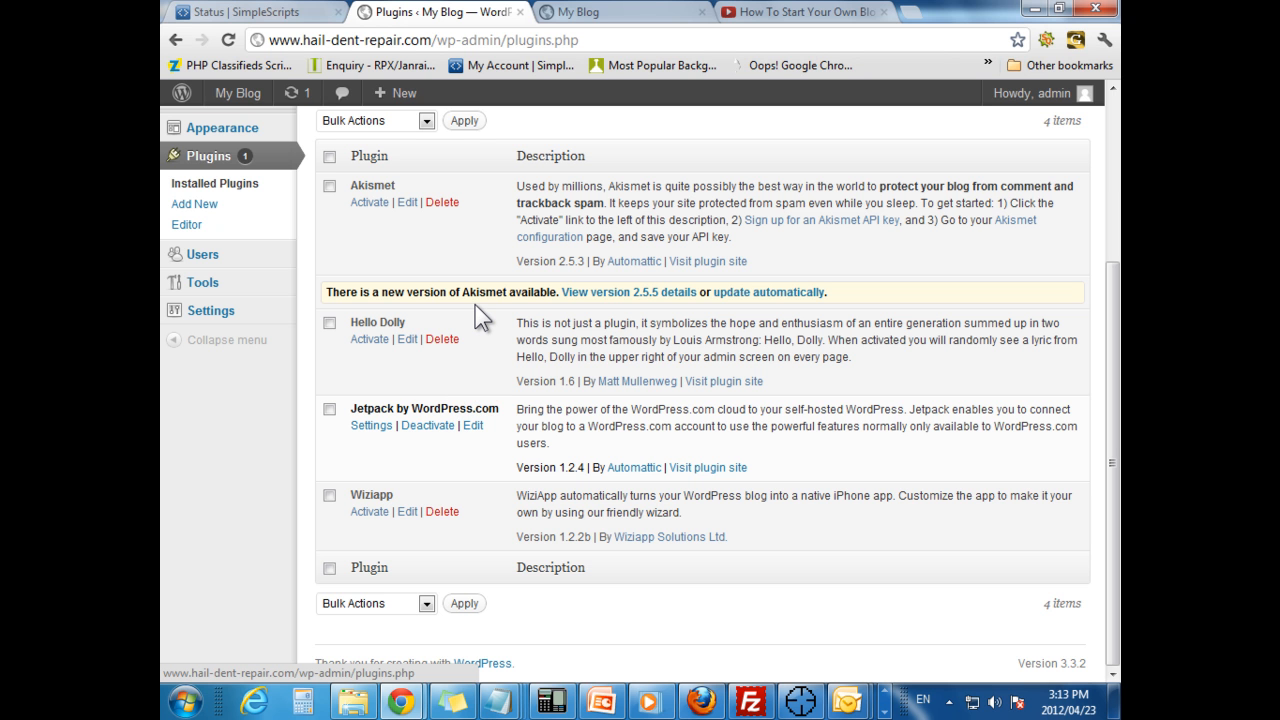
{"action": "scroll", "coordinate": [481, 316], "scroll_direction": "up", "scroll_amount": 2}
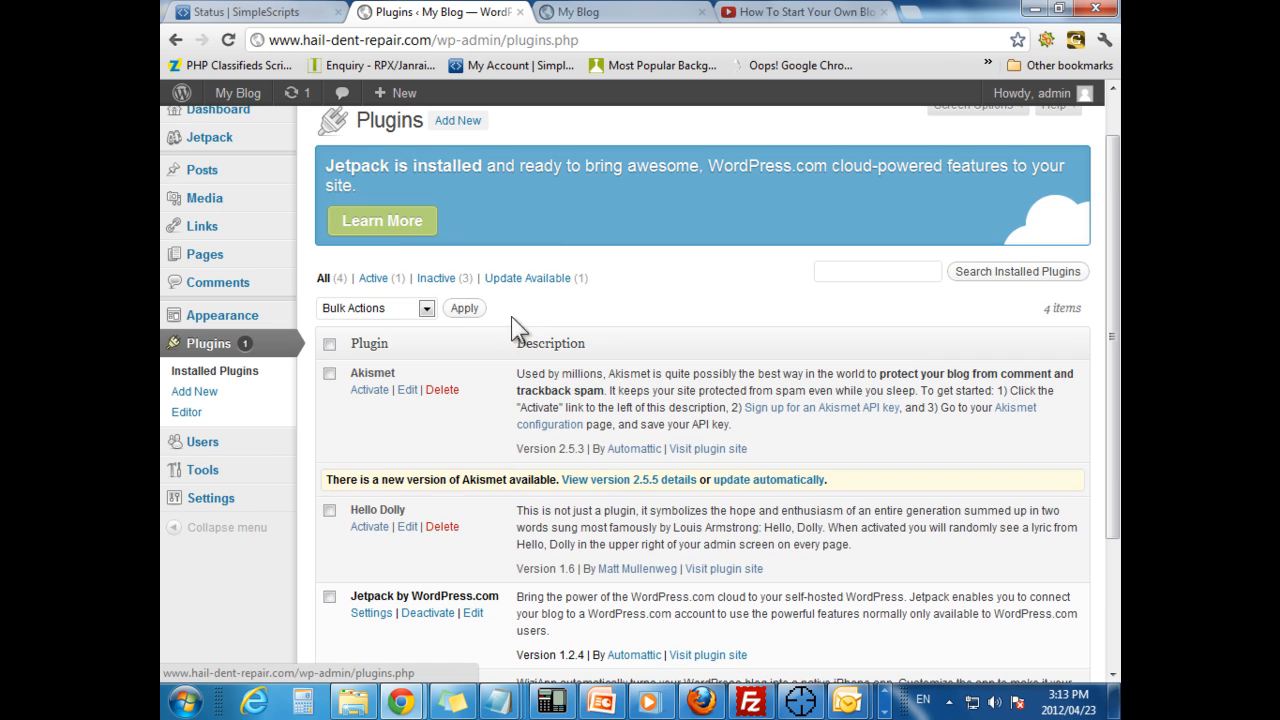
{"action": "scroll", "coordinate": [500, 280], "scroll_direction": "up", "scroll_amount": 1}
- Search the plugin directory for 'facebook', review the results, then move on to the plugin editor
{"action": "left_click", "coordinate": [458, 120]}
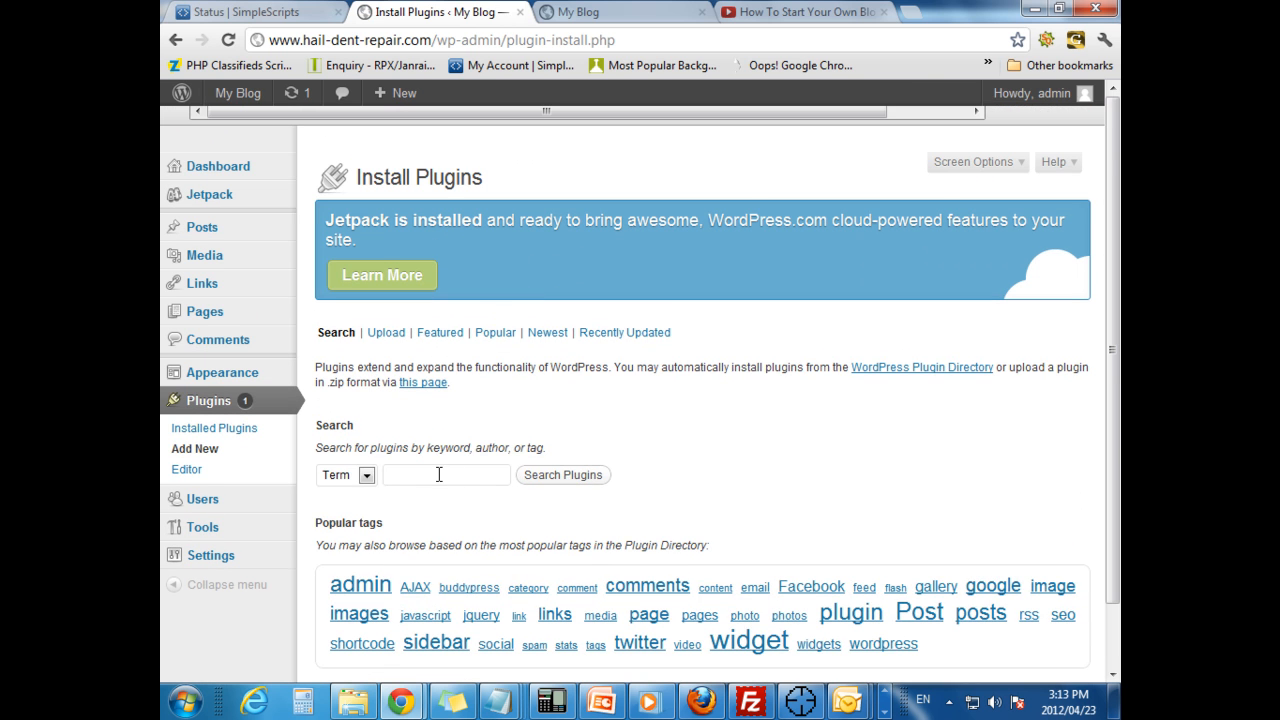
{"action": "scroll", "coordinate": [589, 439], "scroll_direction": "down", "scroll_amount": 1}
{"action": "type", "text": "face"}
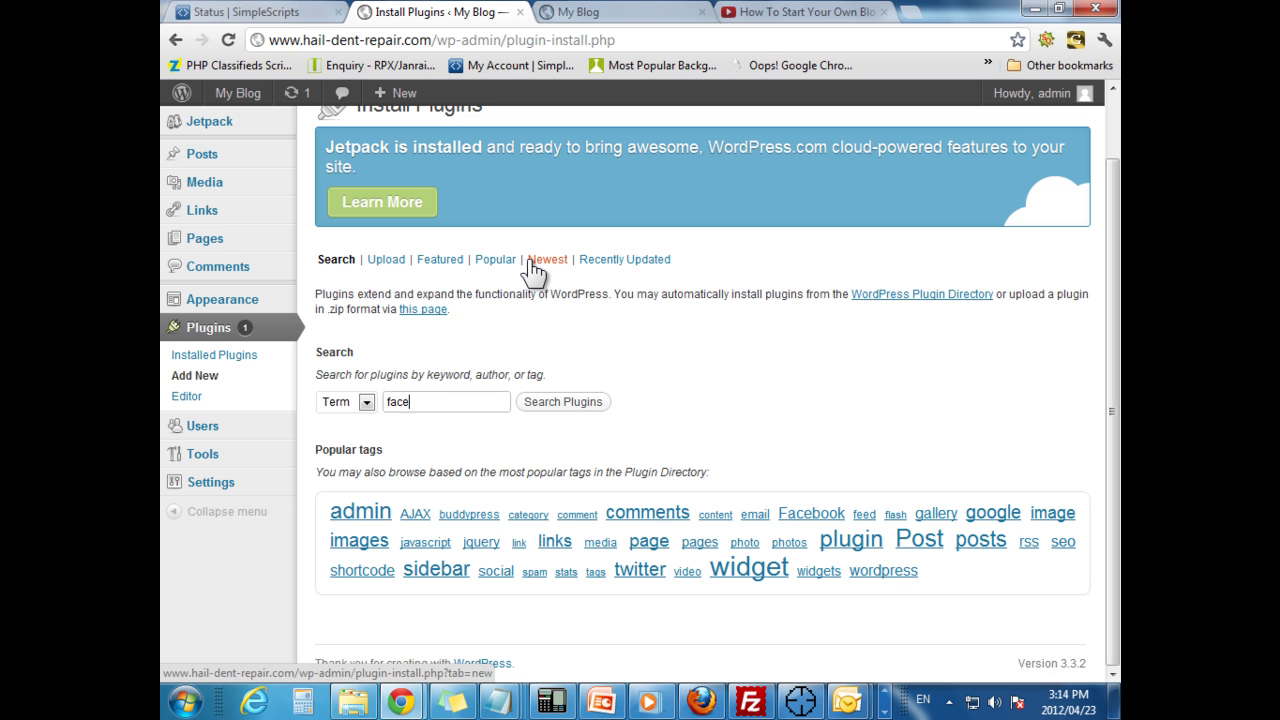
{"action": "type", "text": "book"}
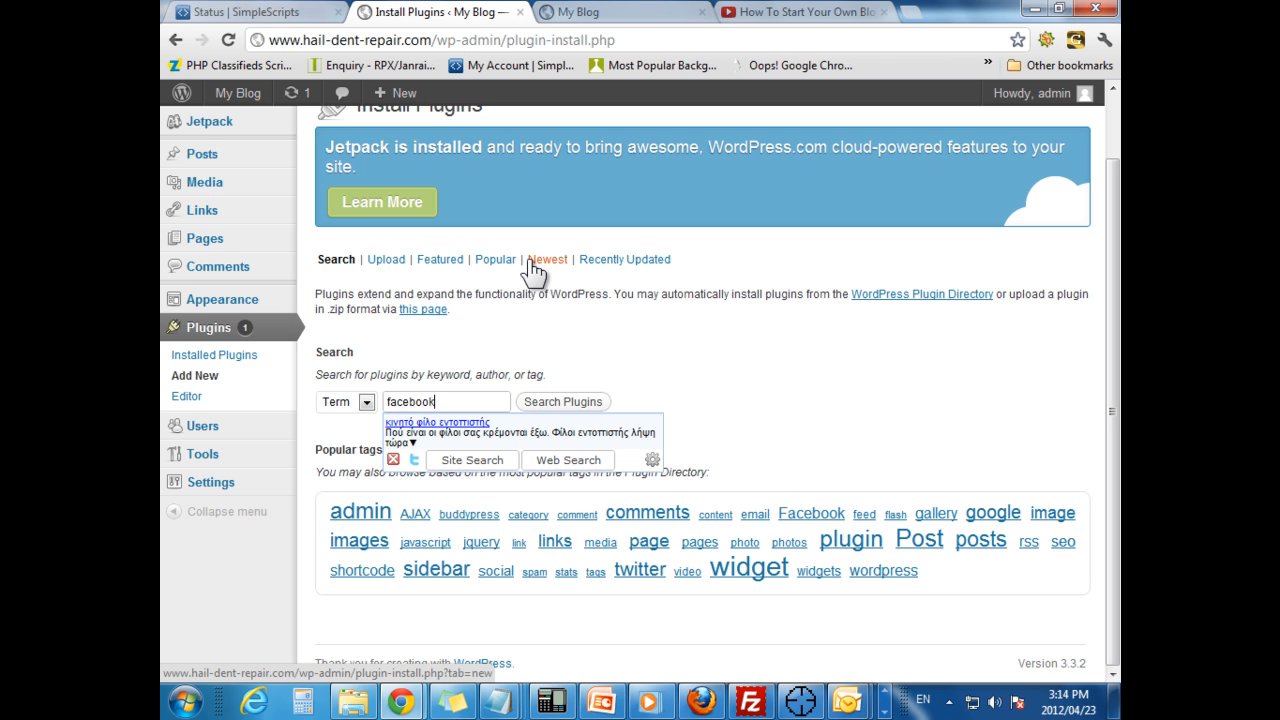
{"action": "left_click", "coordinate": [563, 401]}
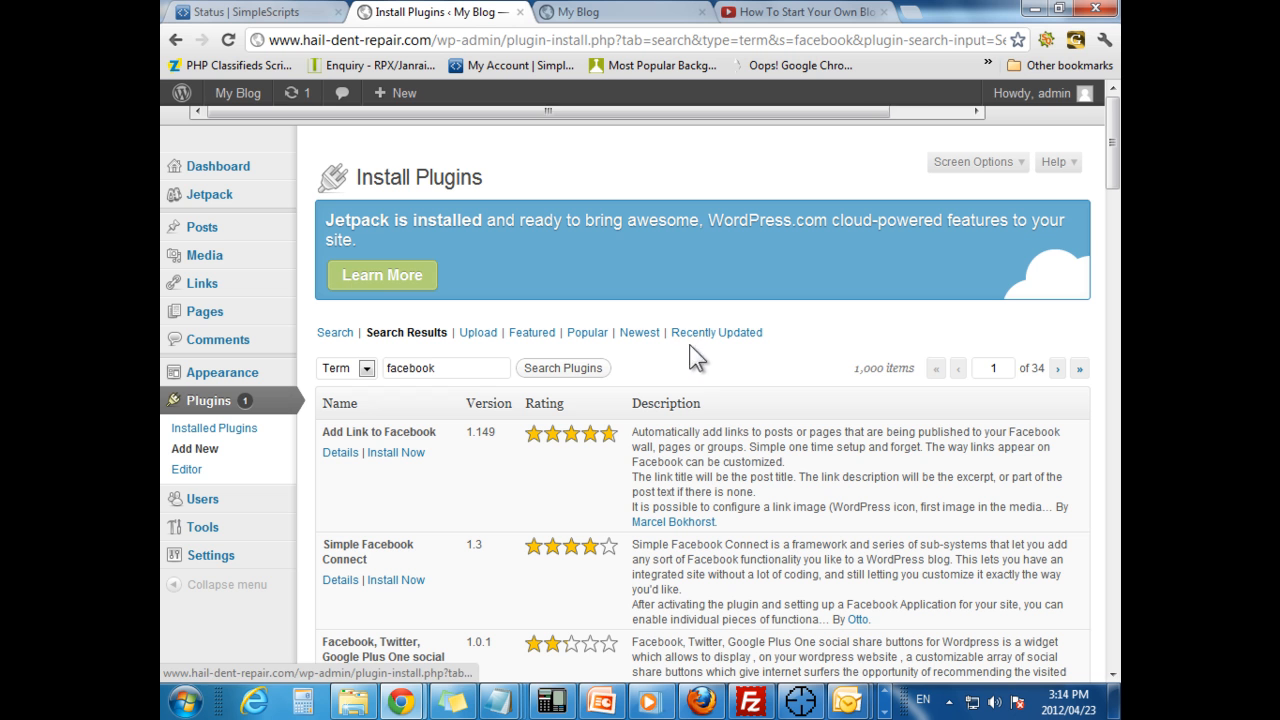
{"action": "scroll", "coordinate": [690, 367], "scroll_direction": "down", "scroll_amount": 2}
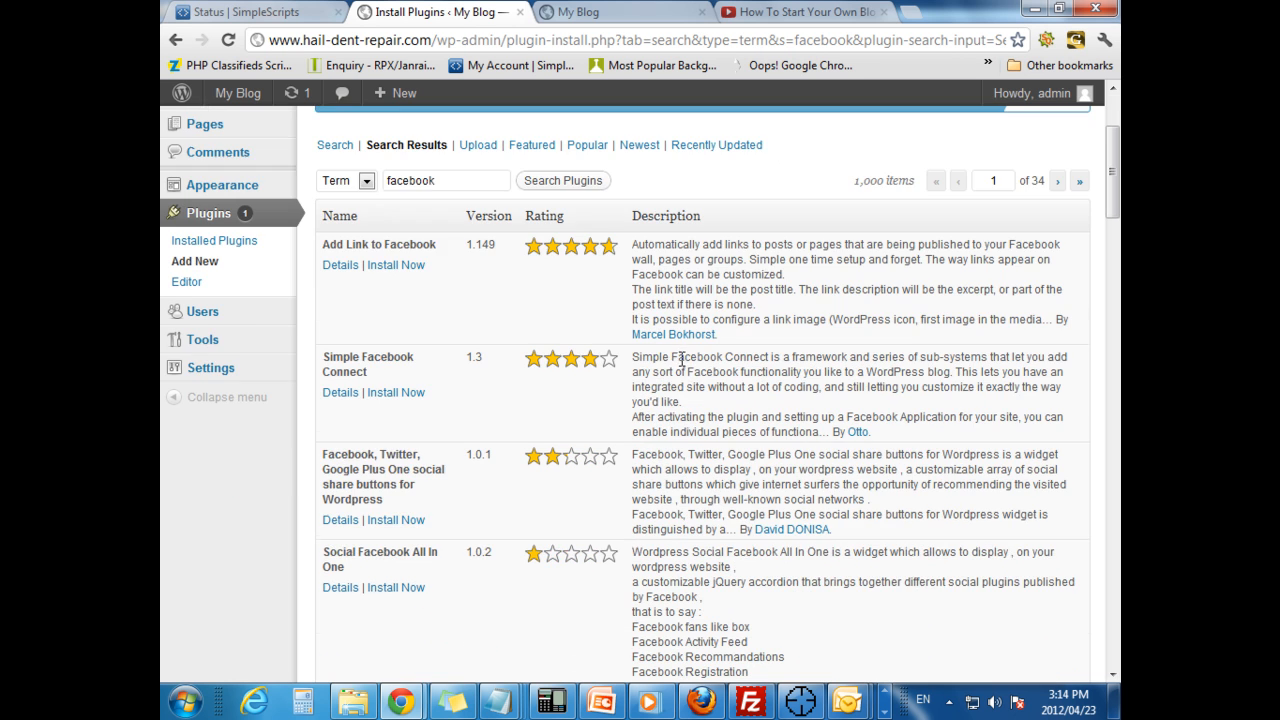
{"action": "scroll", "coordinate": [678, 349], "scroll_direction": "down", "scroll_amount": 1}
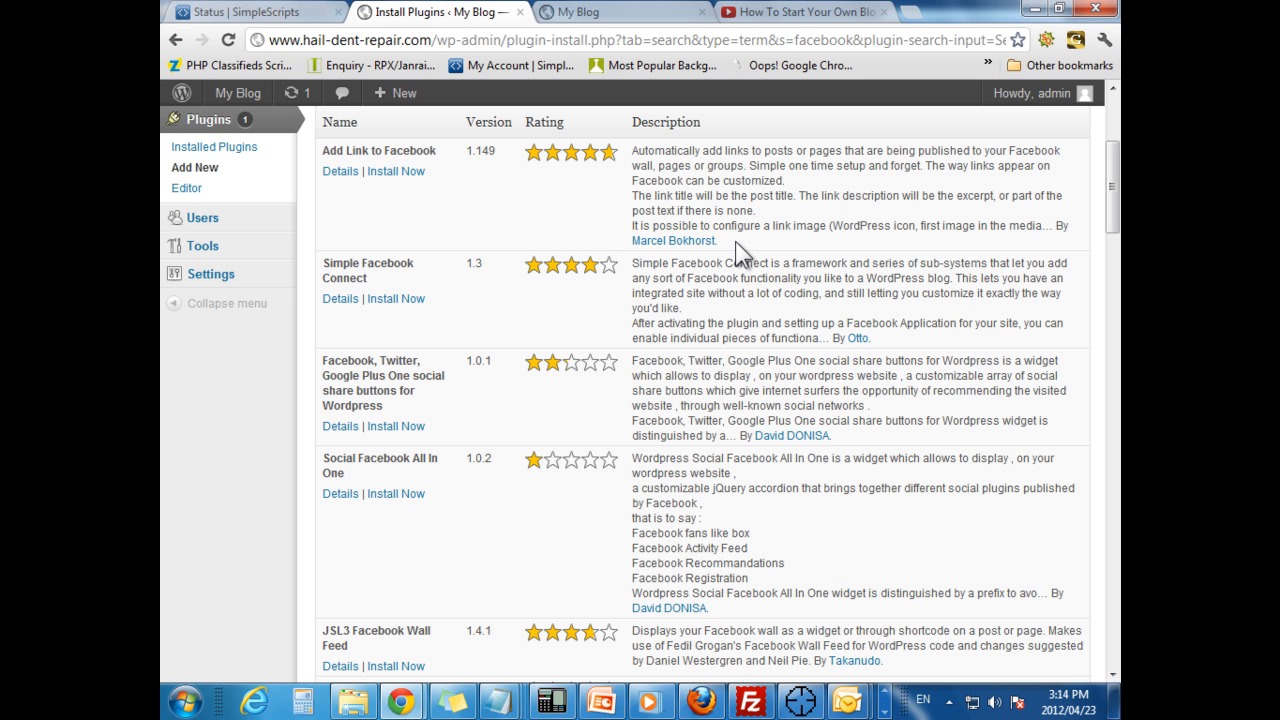
{"action": "scroll", "coordinate": [390, 228], "scroll_direction": "up", "scroll_amount": 1}
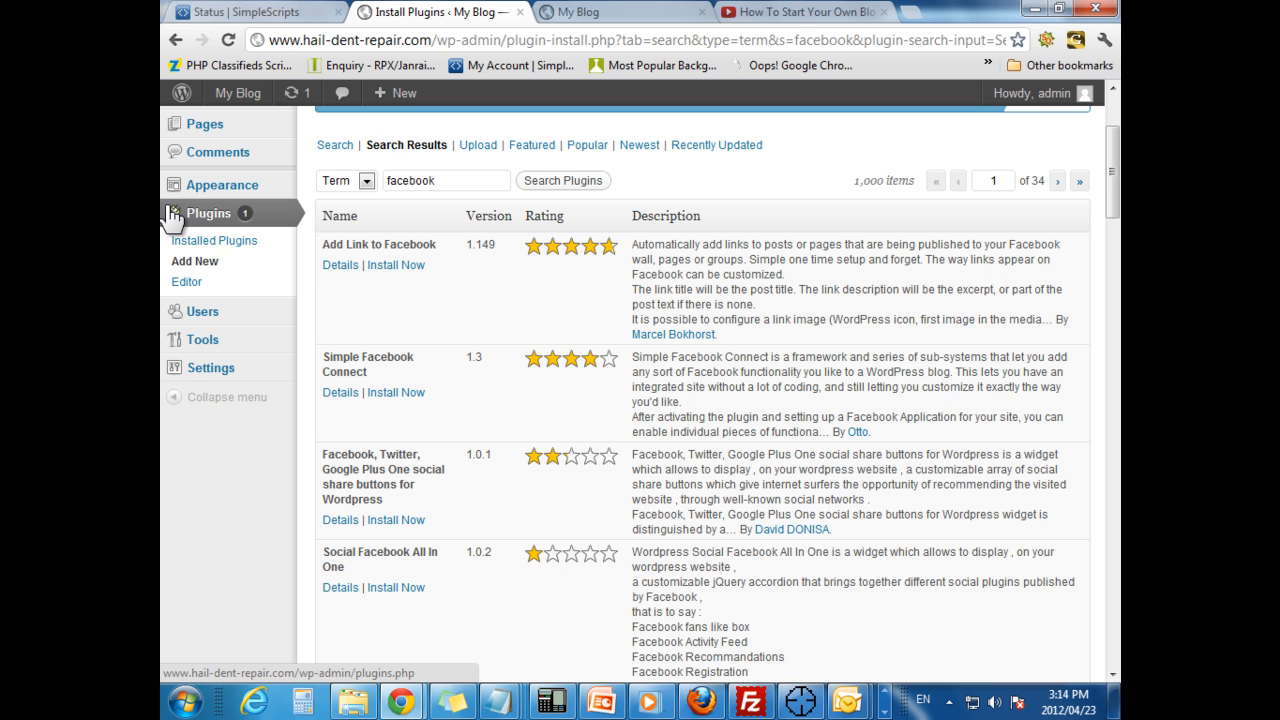
{"action": "scroll", "coordinate": [172, 215], "scroll_direction": "up", "scroll_amount": 1}
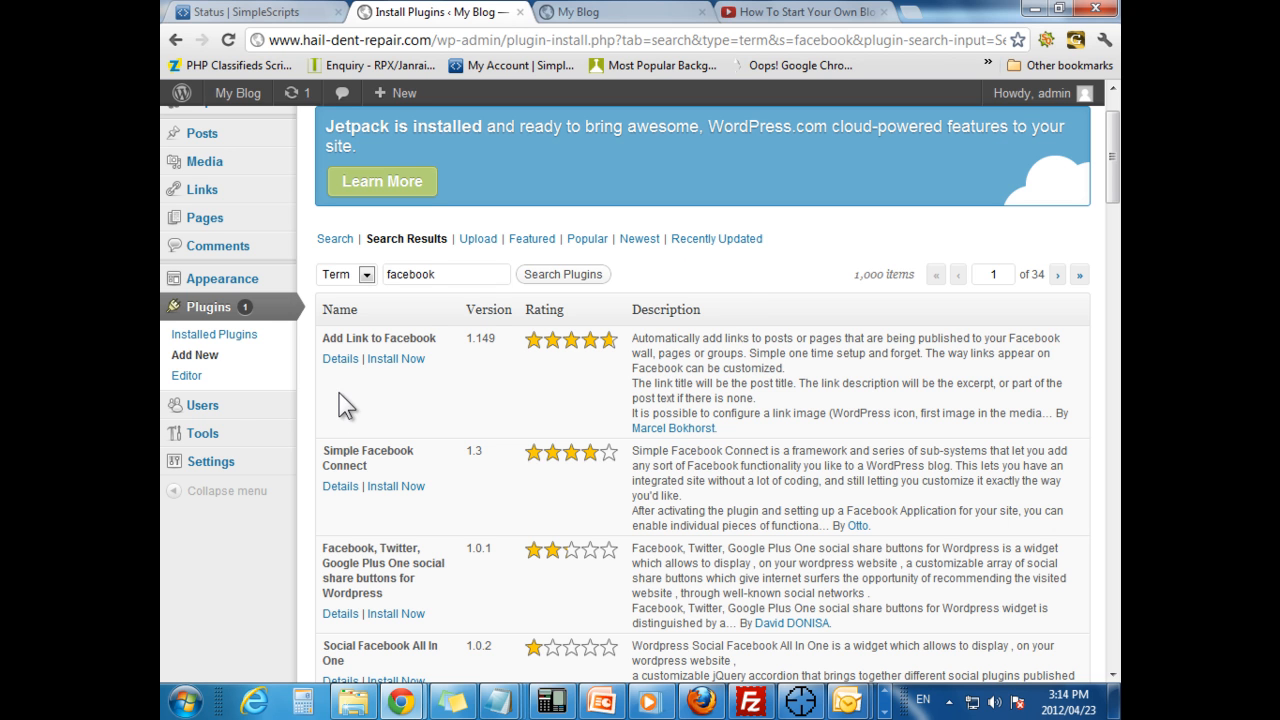
{"action": "left_click", "coordinate": [190, 376]}
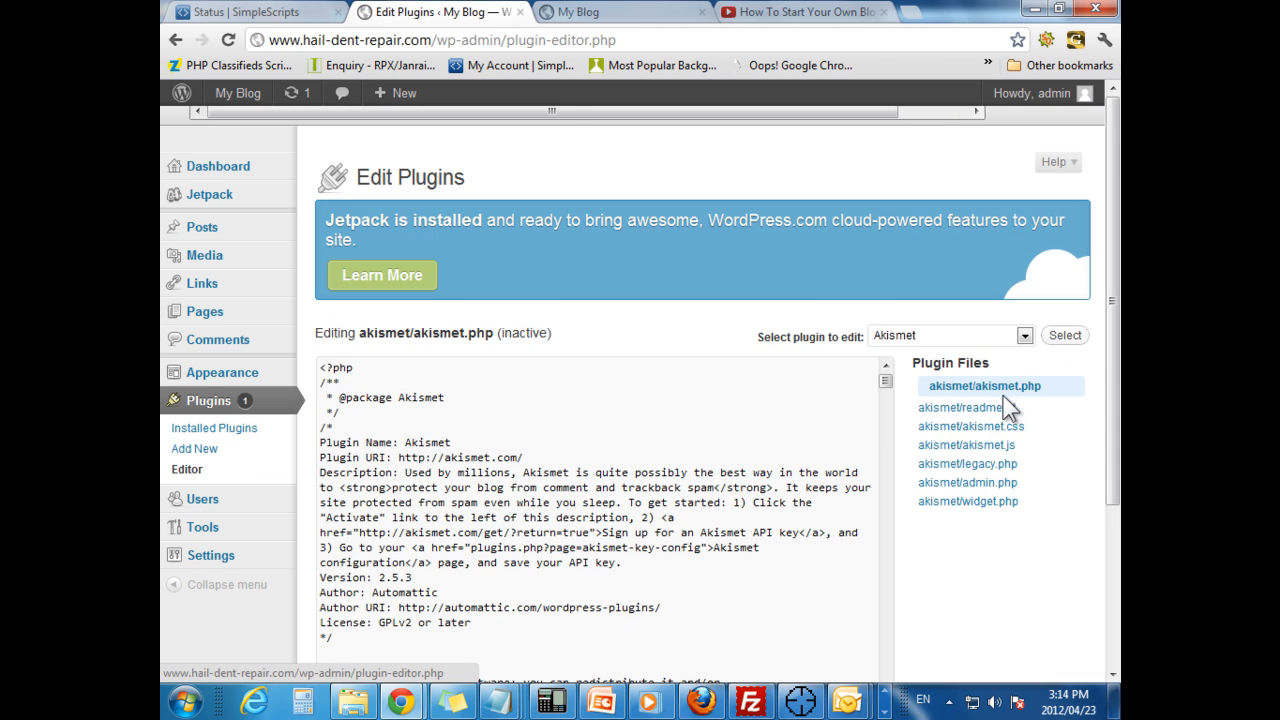
{"action": "scroll", "coordinate": [301, 312], "scroll_direction": "down", "scroll_amount": 1}
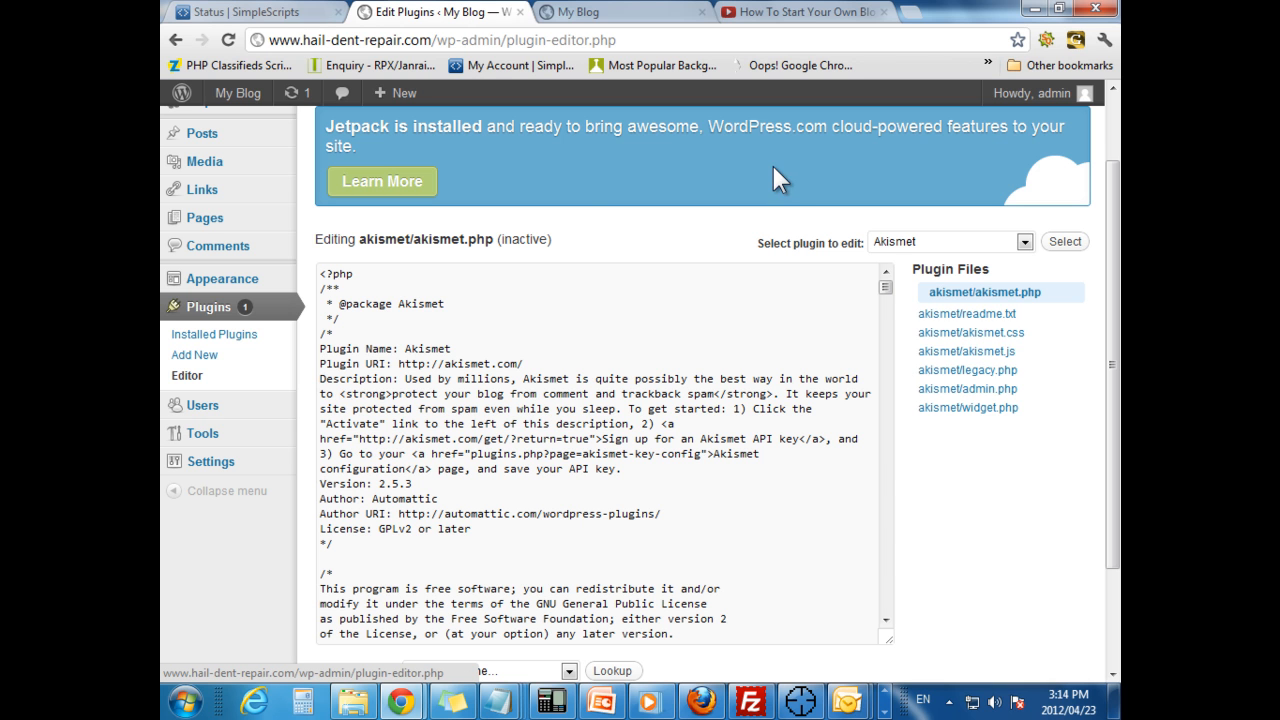
- Review the Users list and land on the Tools overview with Press This
{"action": "left_click", "coordinate": [203, 405]}
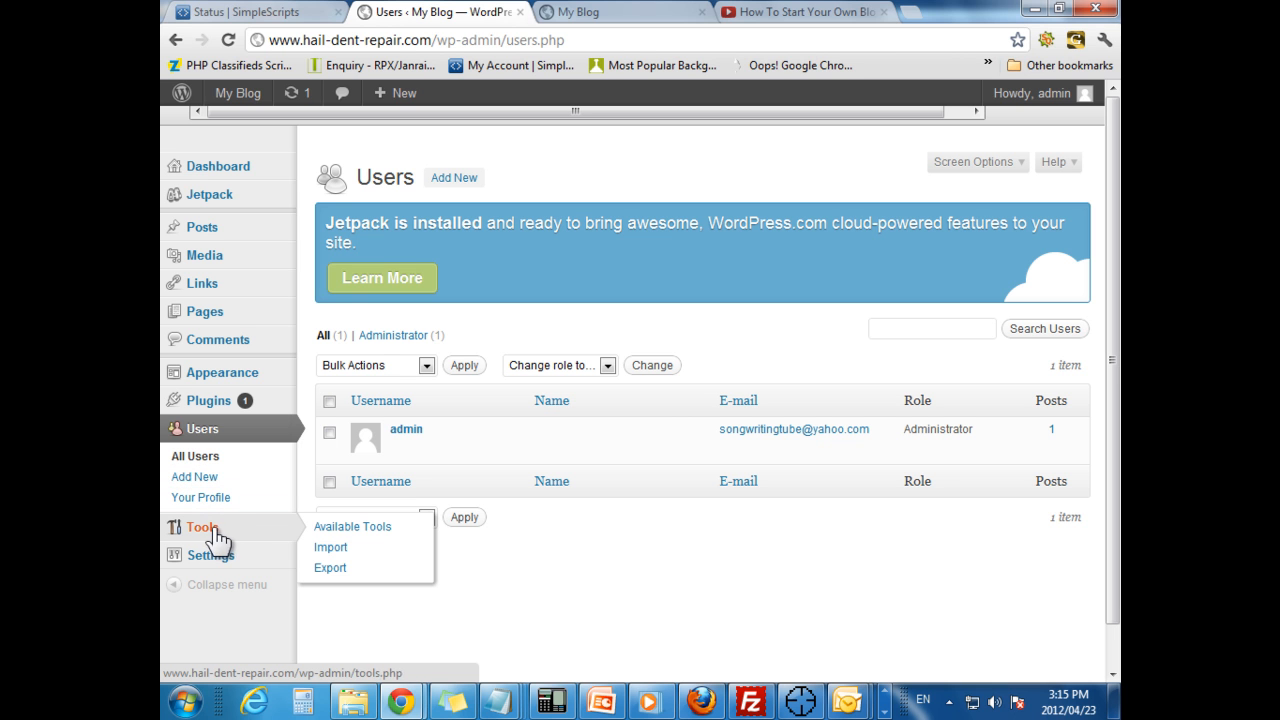
{"action": "left_click", "coordinate": [202, 527]}
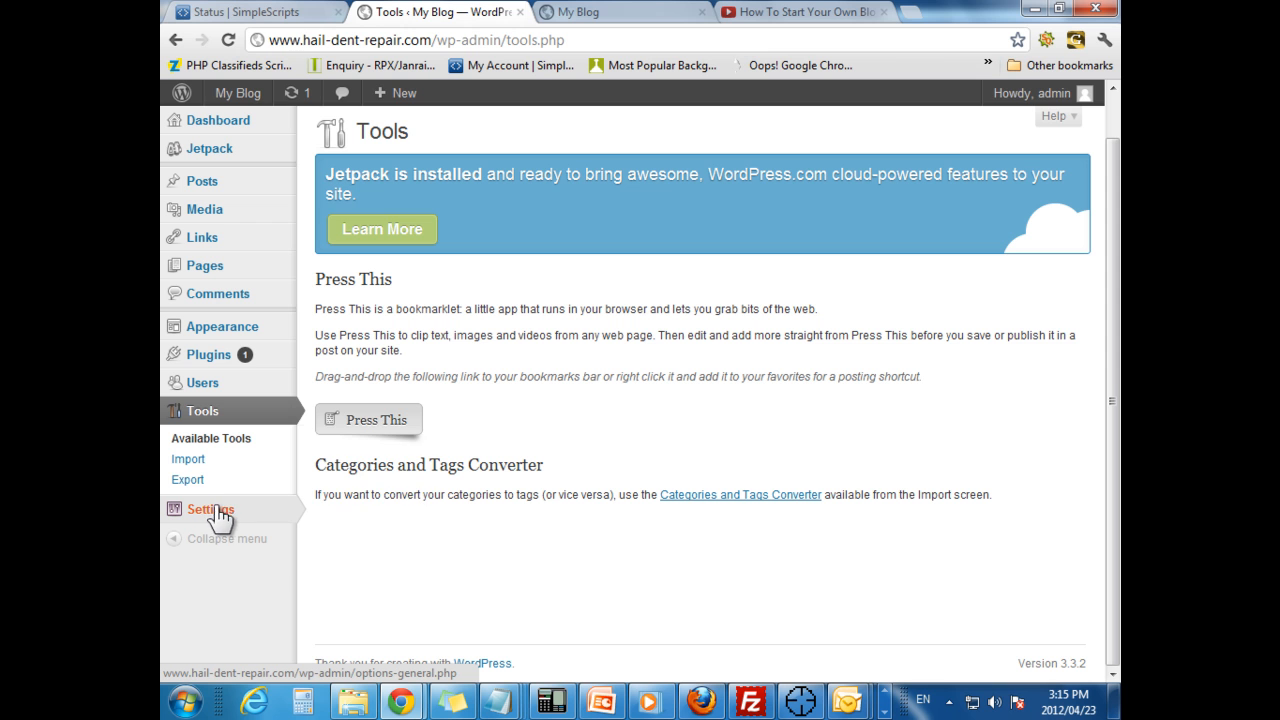
{"action": "mouse_move", "coordinate": [210, 555]}
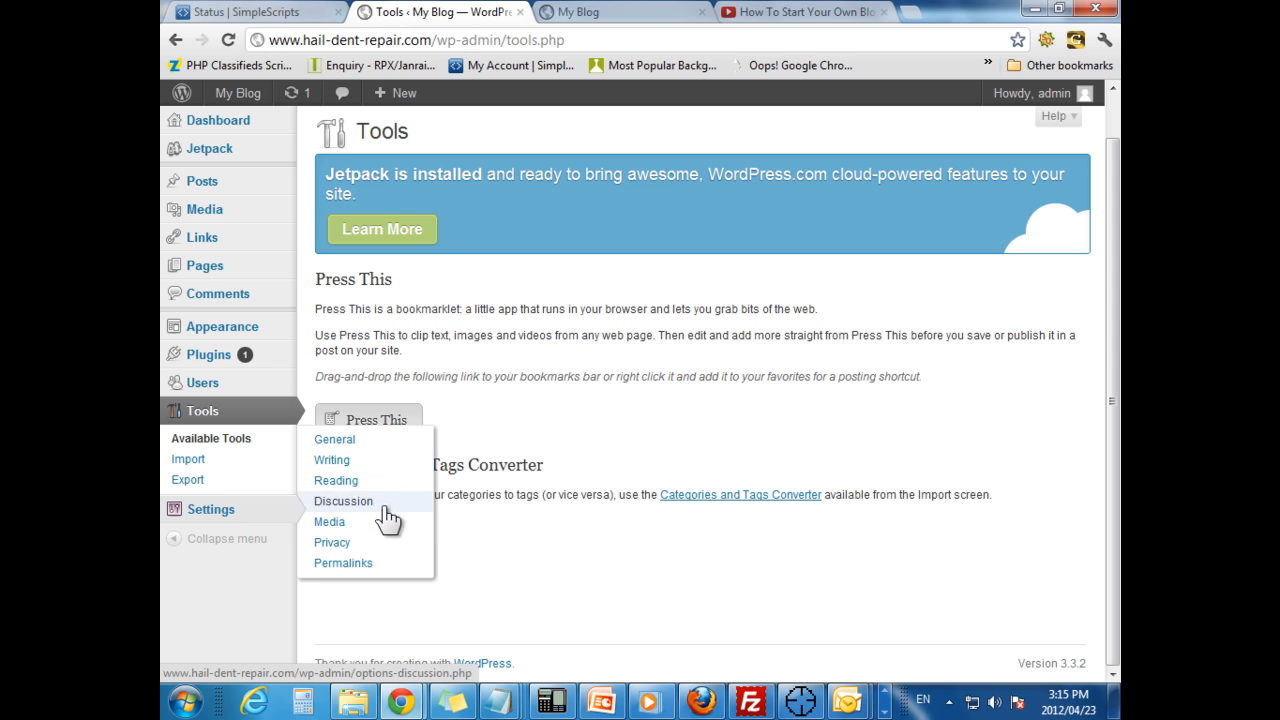
- Switch permalinks from Day and name to Post name, giving the /%postname%/ sample-post URL
{"action": "left_click", "coordinate": [343, 563]}
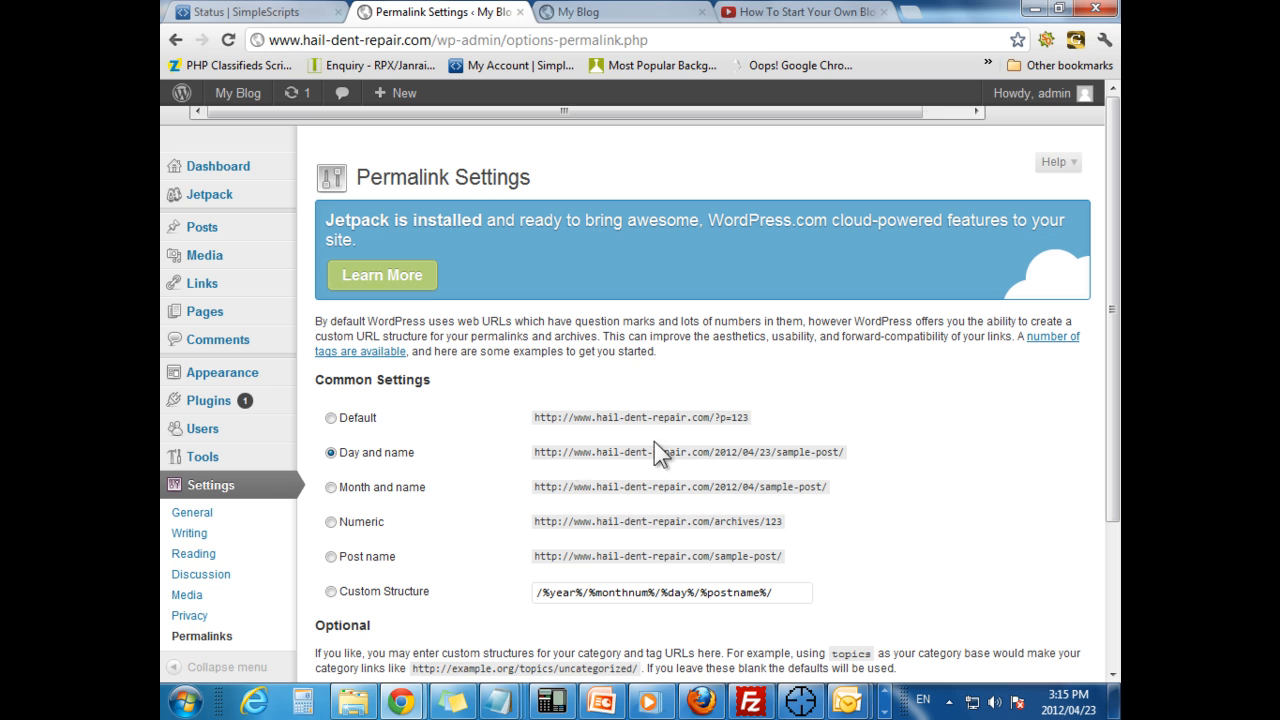
{"action": "left_click_drag", "start_coordinate": [414, 453], "coordinate": [340, 456]}
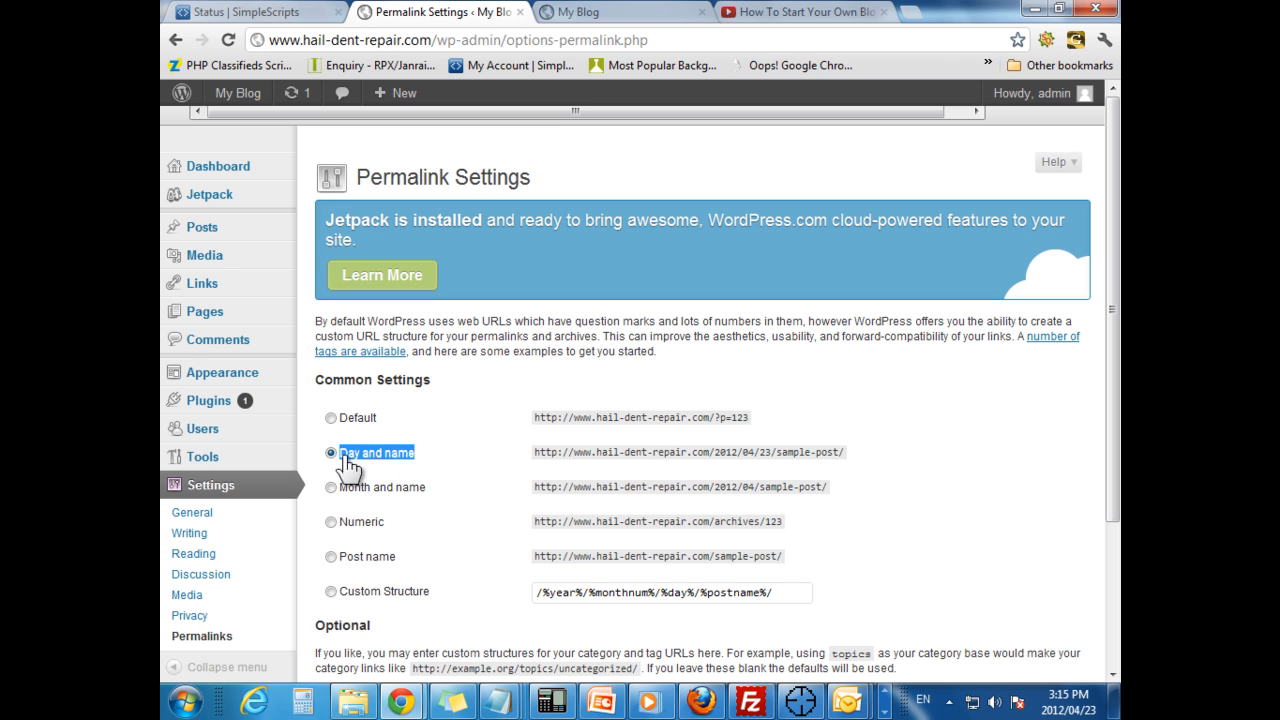
{"action": "left_click", "coordinate": [365, 558]}
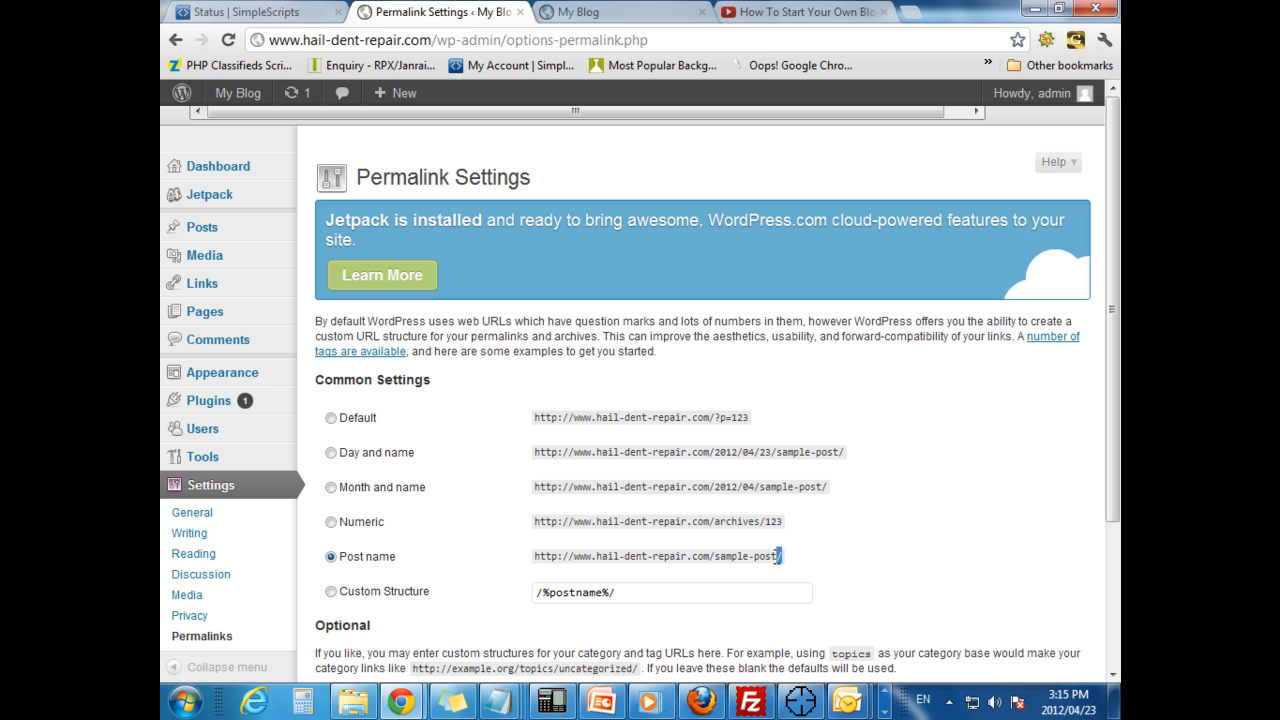
{"action": "left_click_drag", "start_coordinate": [781, 556], "coordinate": [717, 562]}
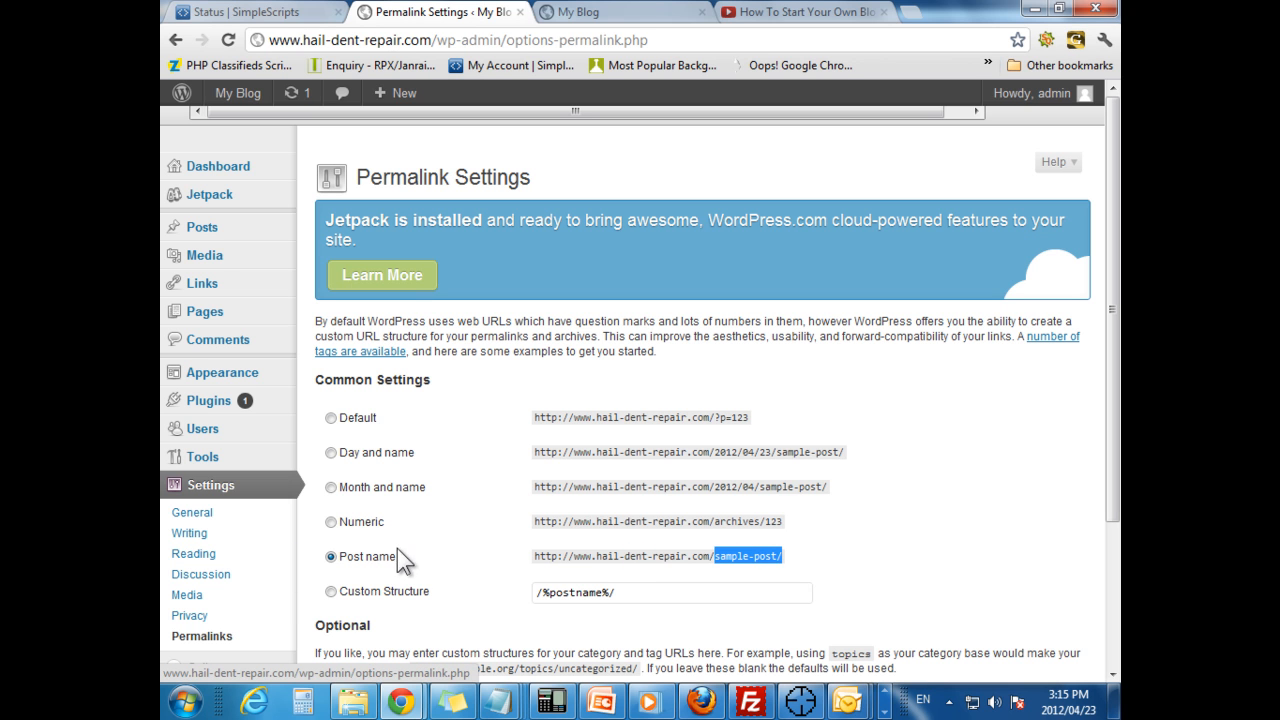
{"action": "left_click_drag", "start_coordinate": [397, 556], "coordinate": [354, 556]}
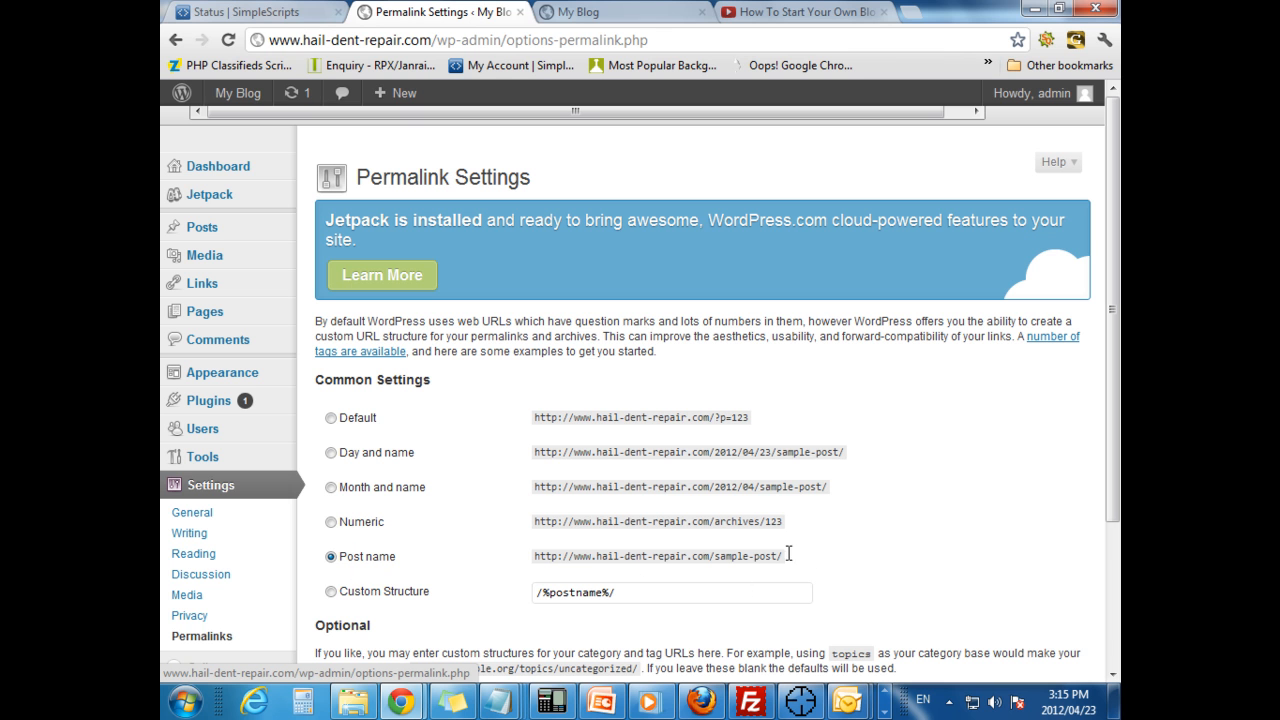
{"action": "left_click_drag", "start_coordinate": [782, 556], "coordinate": [534, 556]}
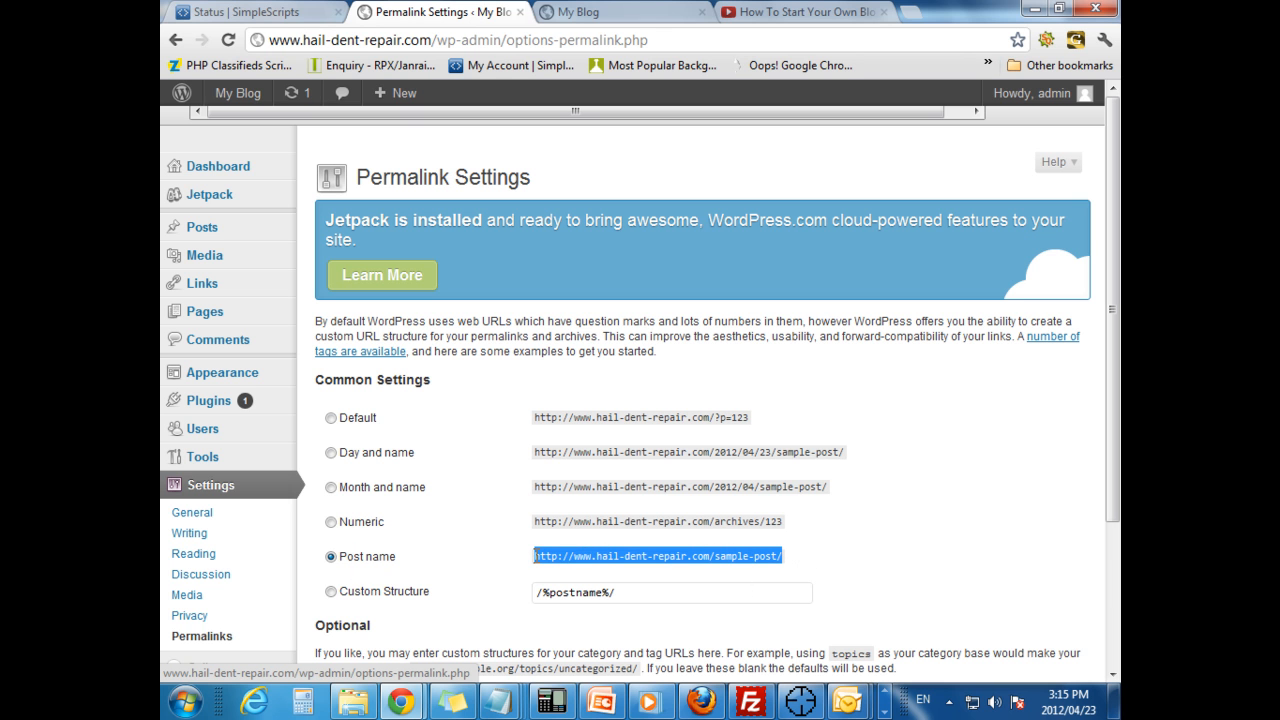
{"action": "left_click", "coordinate": [516, 578]}
{"action": "scroll", "coordinate": [516, 585], "scroll_direction": "down", "scroll_amount": 2}
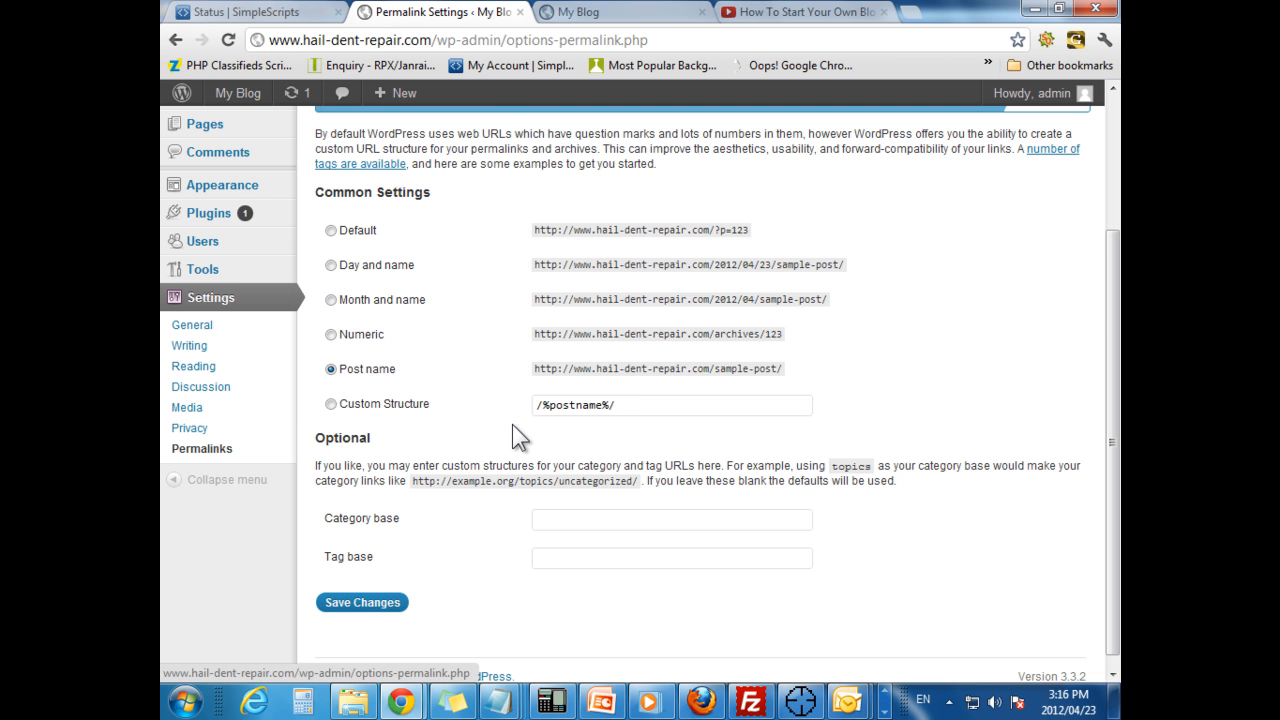
{"action": "scroll", "coordinate": [513, 439], "scroll_direction": "up", "scroll_amount": 2}
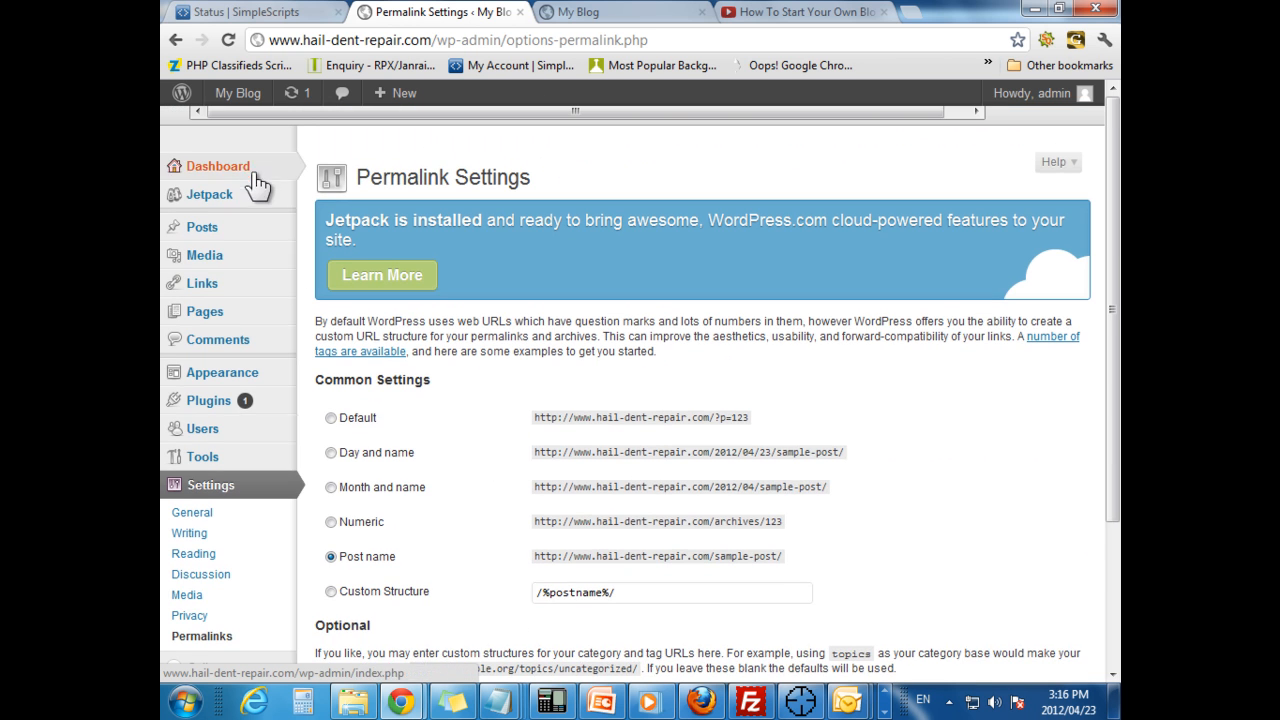
{"action": "left_click", "coordinate": [893, 710]}
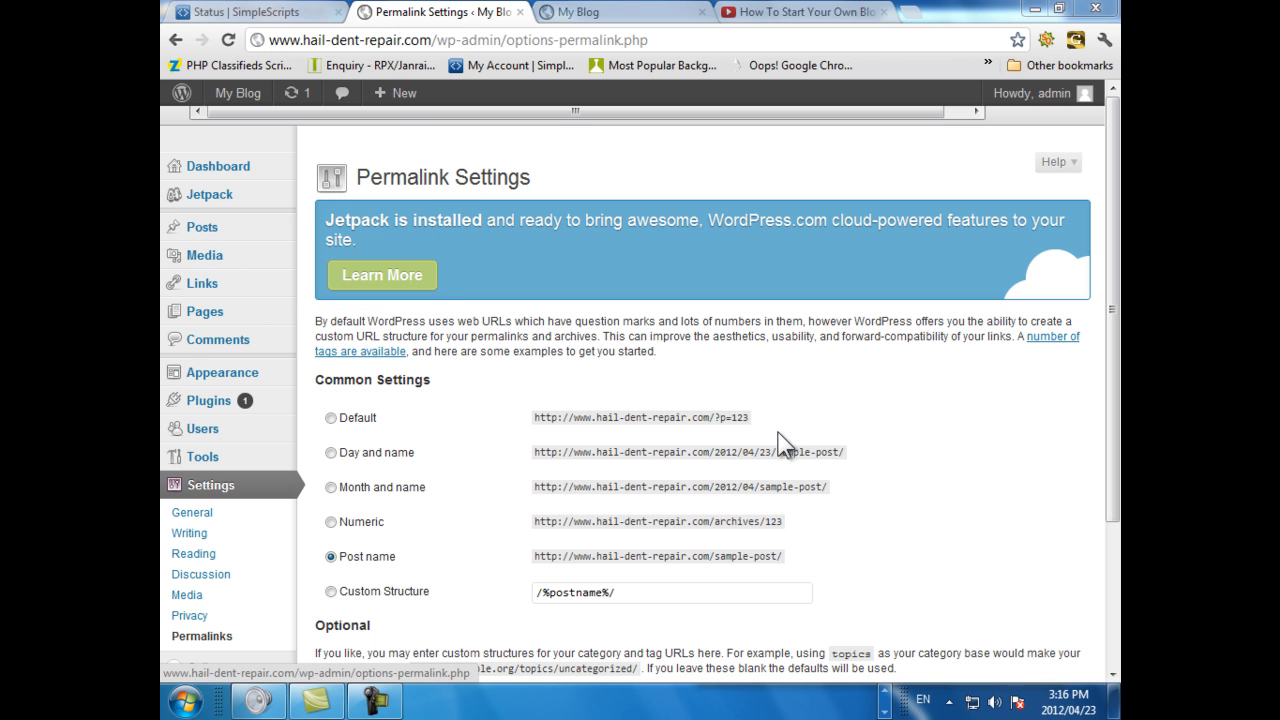
{"action": "left_click", "coordinate": [376, 701]}
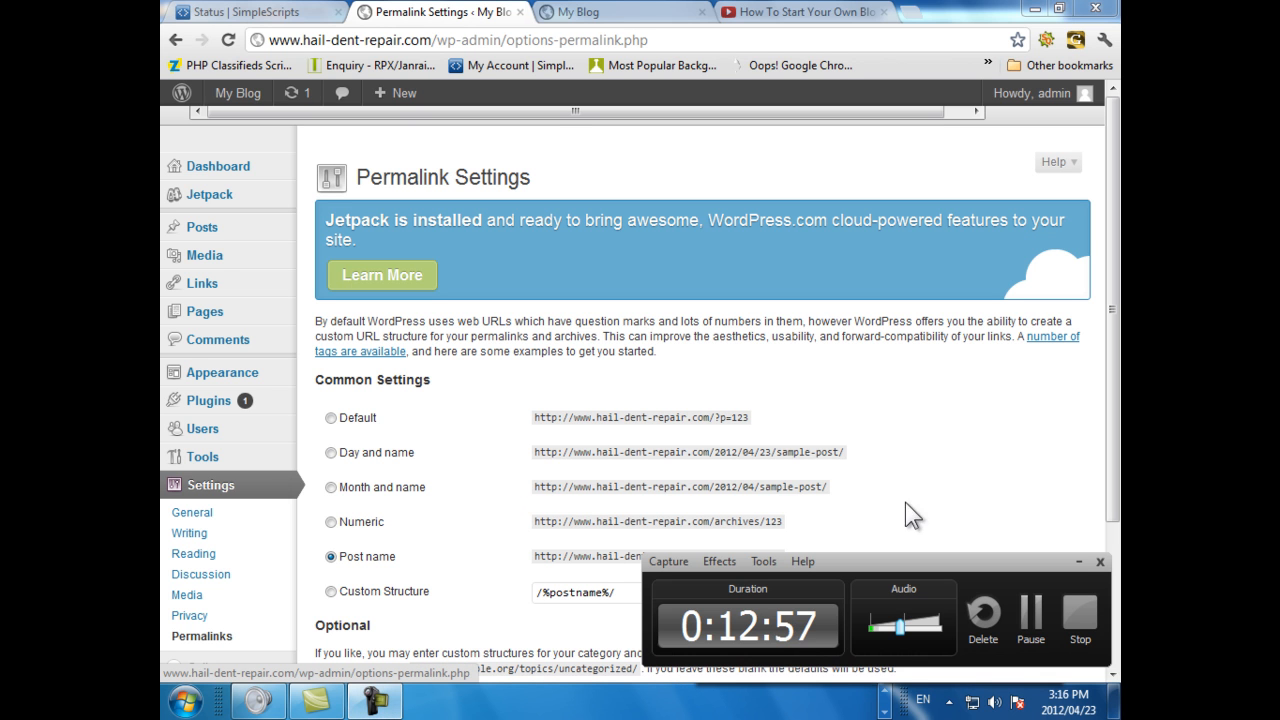